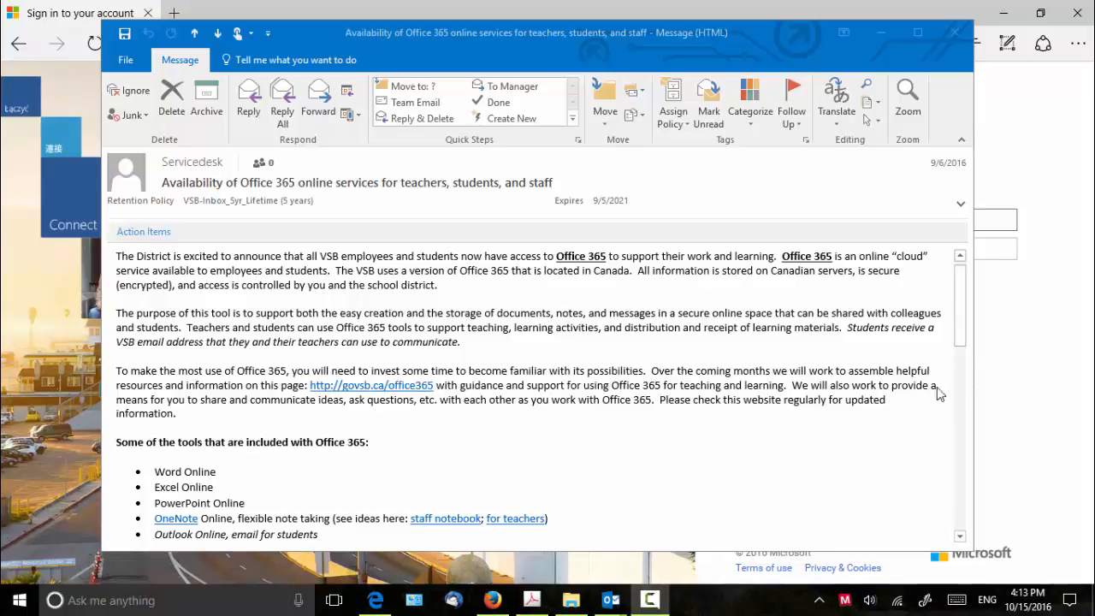
- Select the govsb.ca/o365login link in the Office 365 email, then open a new Edge tab for it
drag(958, 339, 961, 442)
drag(369, 438, 245, 444)
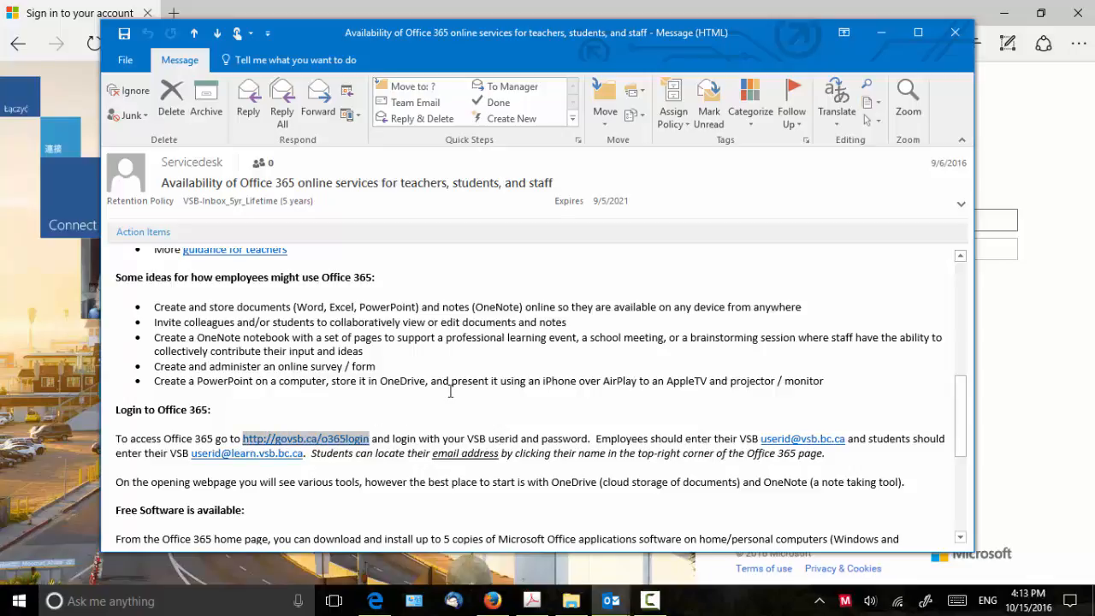
click(313, 7)
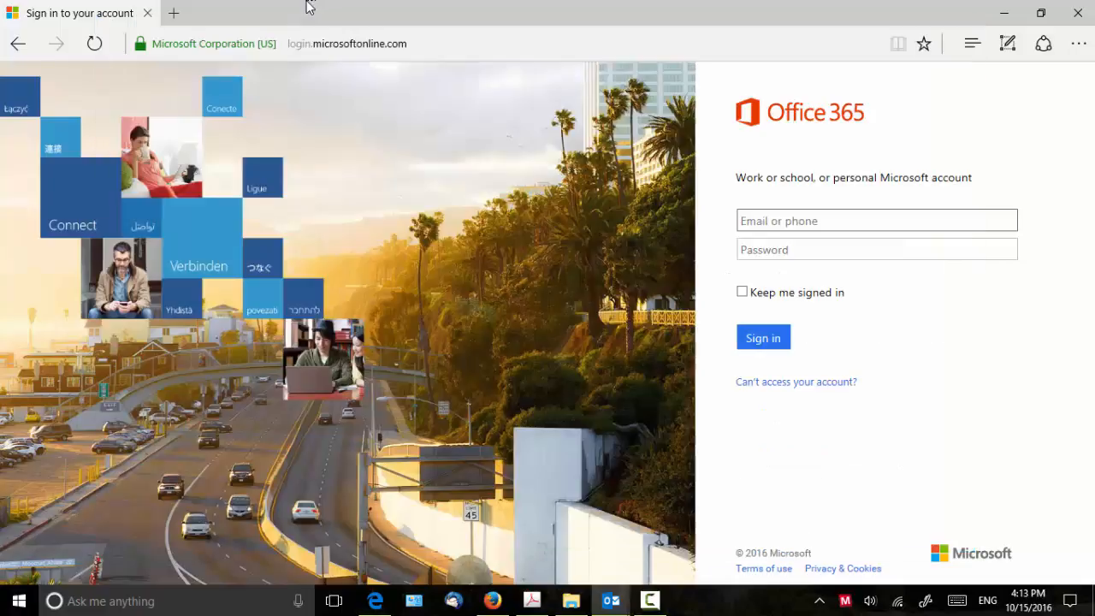
click(173, 13)
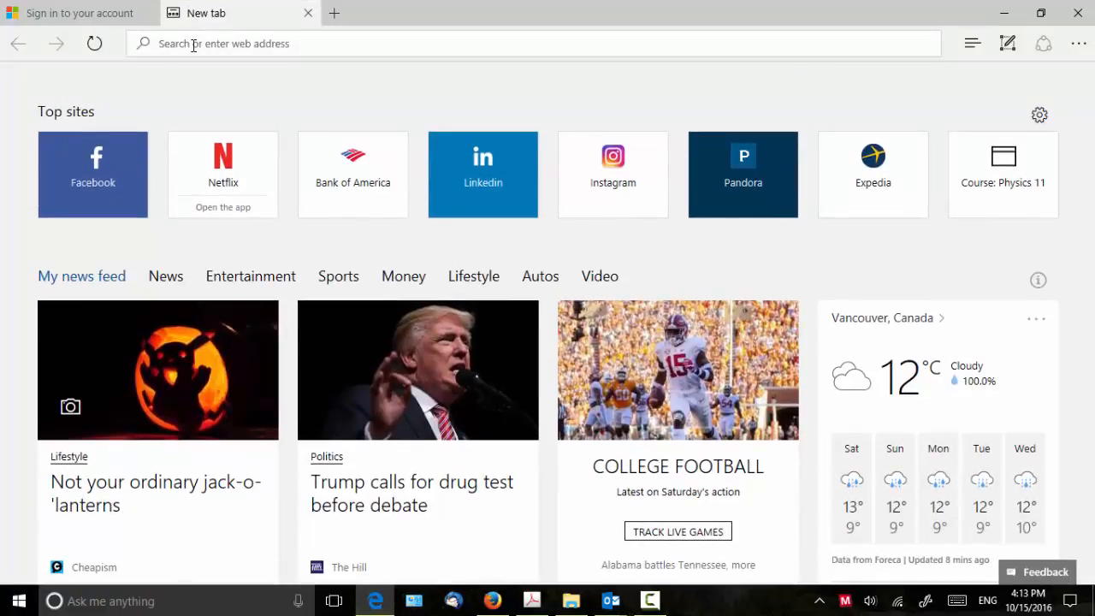
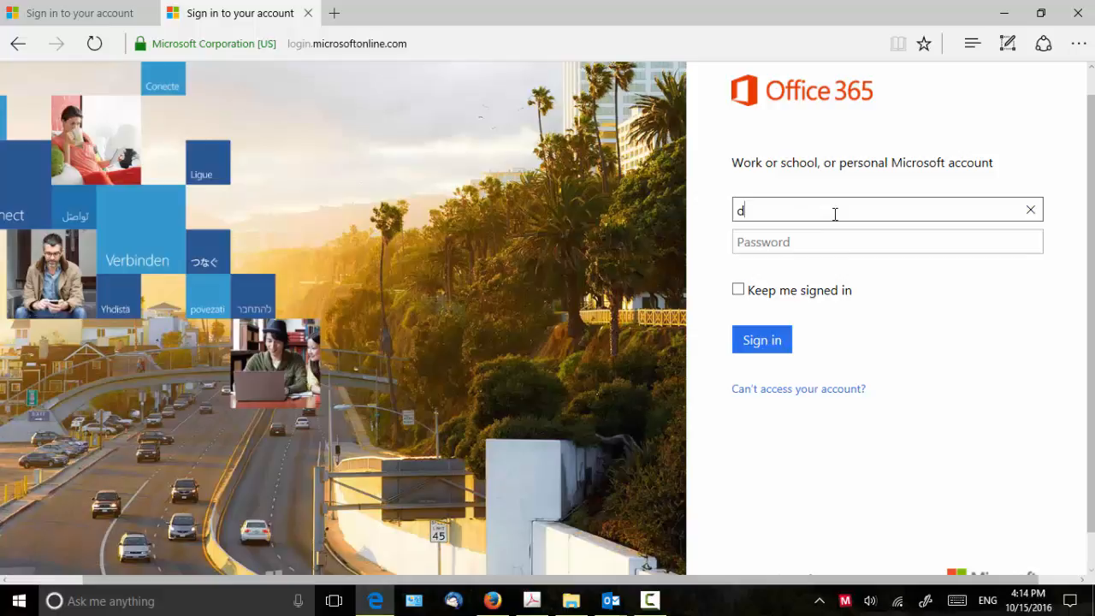
- Sign in with the school work account's email and password, declining to save the password
key(Tab)
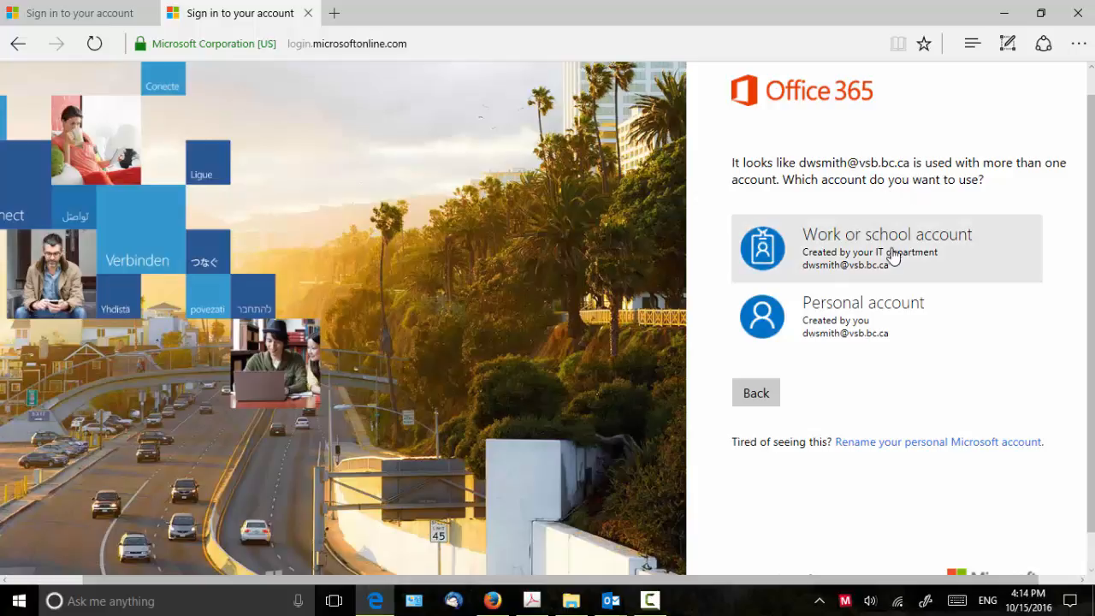
click(806, 252)
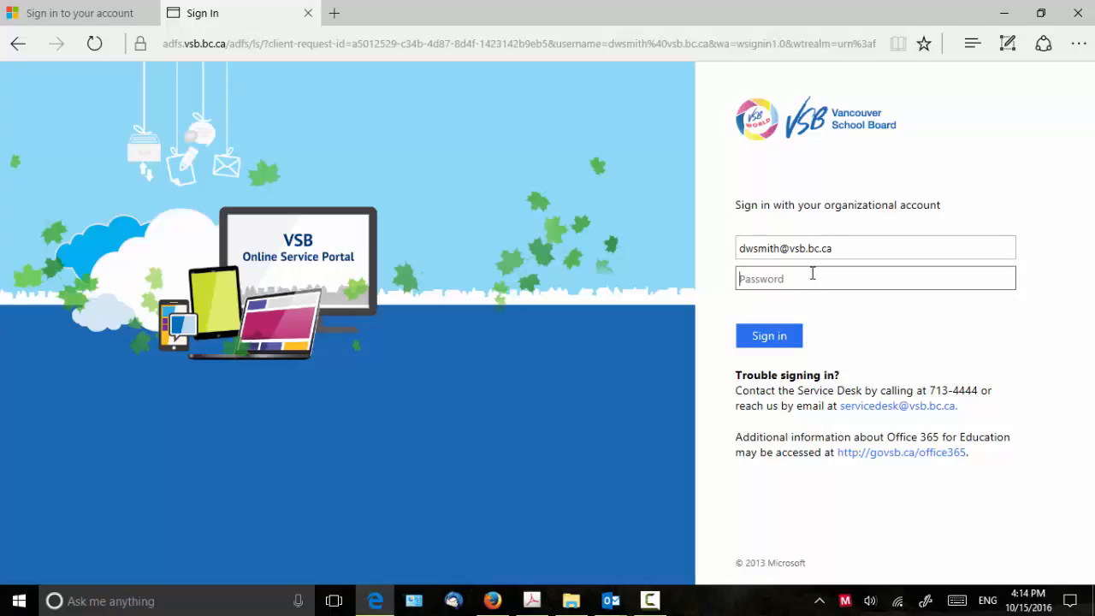
text(••••••••••)
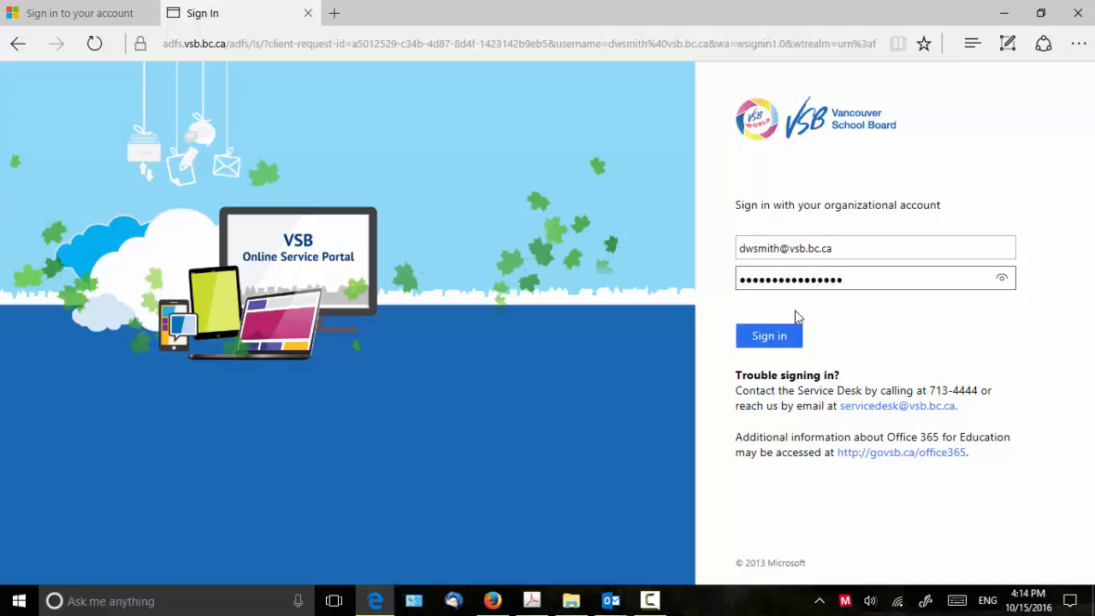
click(777, 334)
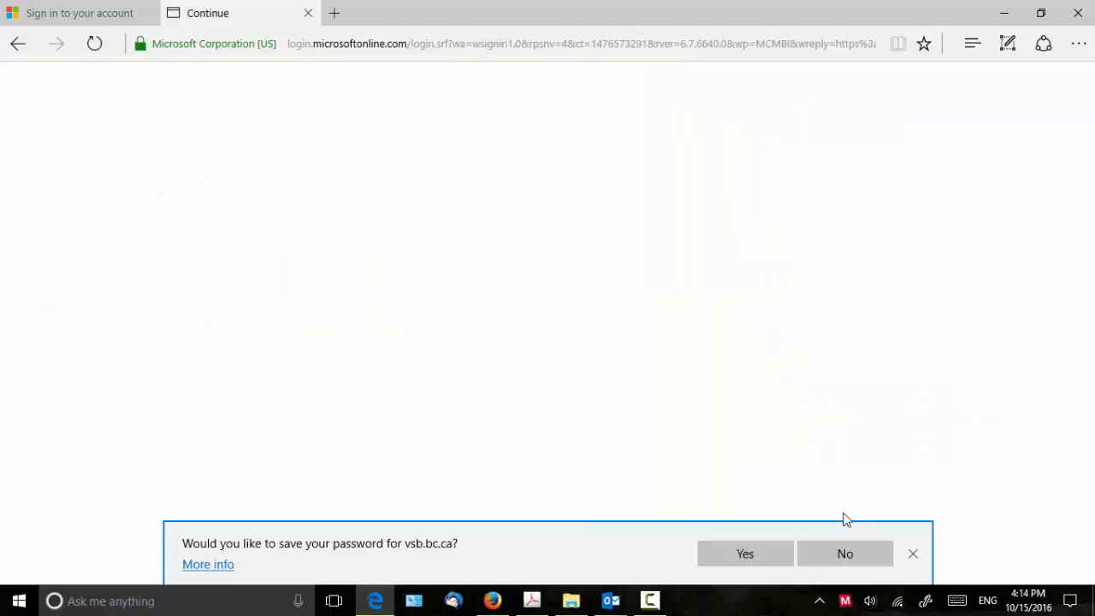
click(852, 561)
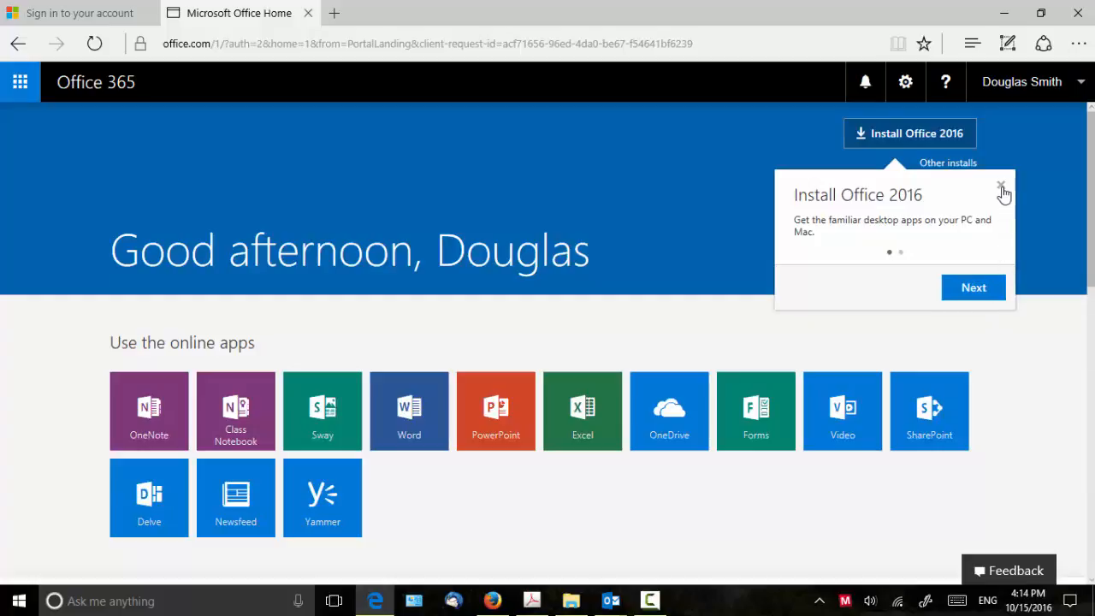
- Dismiss the Install Office 2016 tip, briefly visit OneNote, then launch Word Online from the home page
click(1001, 187)
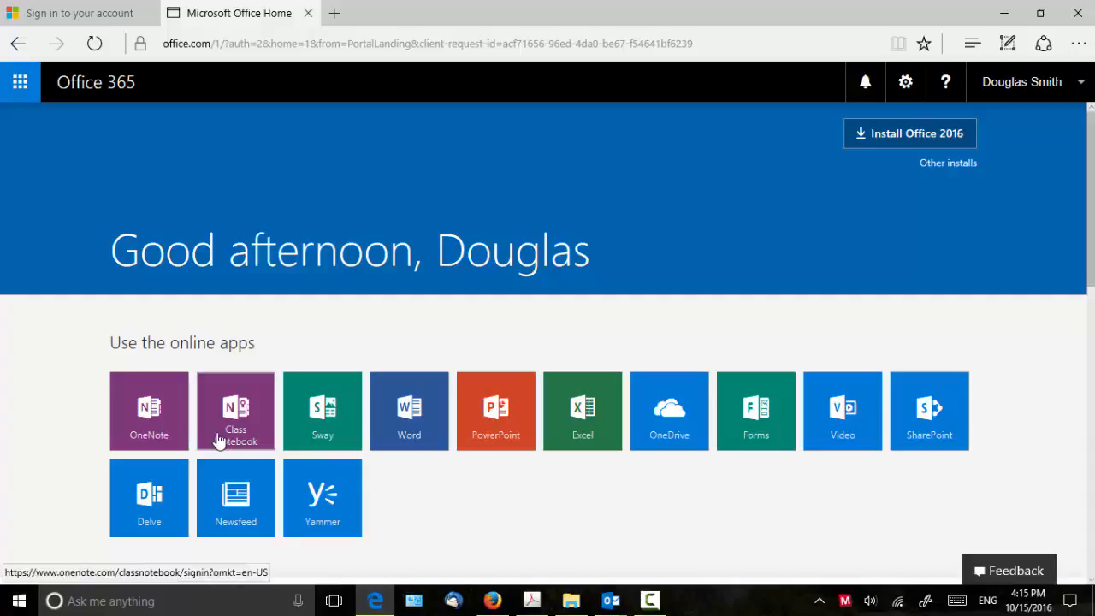
click(152, 432)
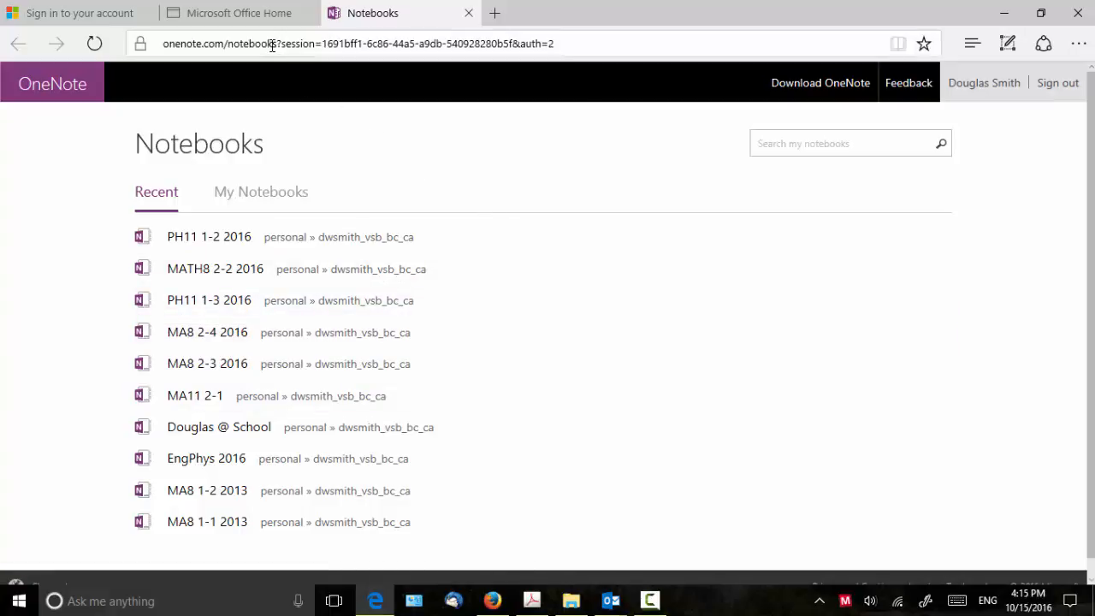
click(248, 6)
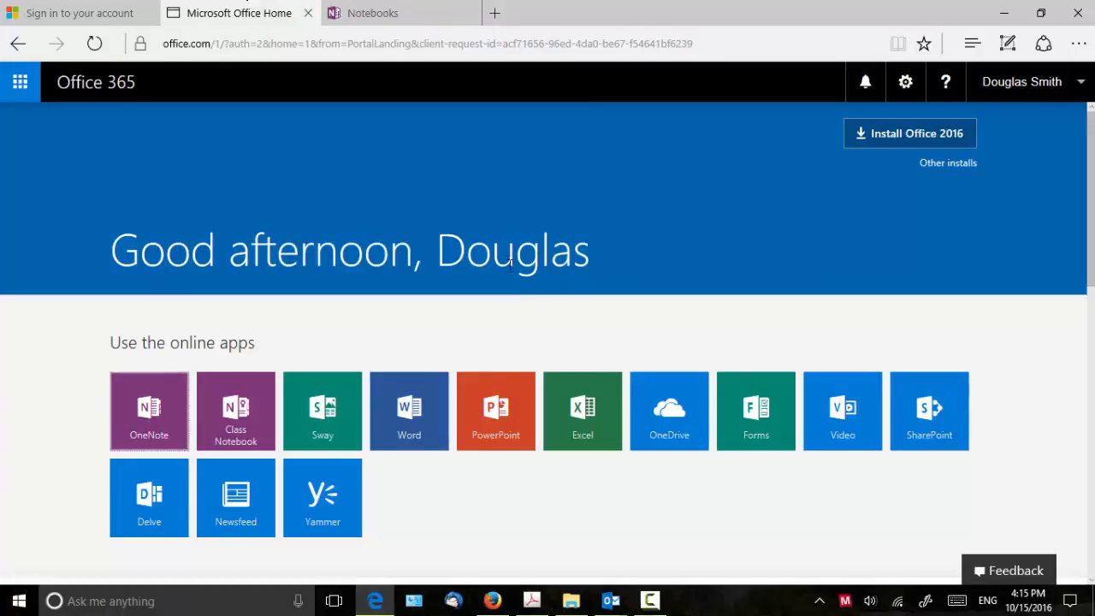
click(409, 414)
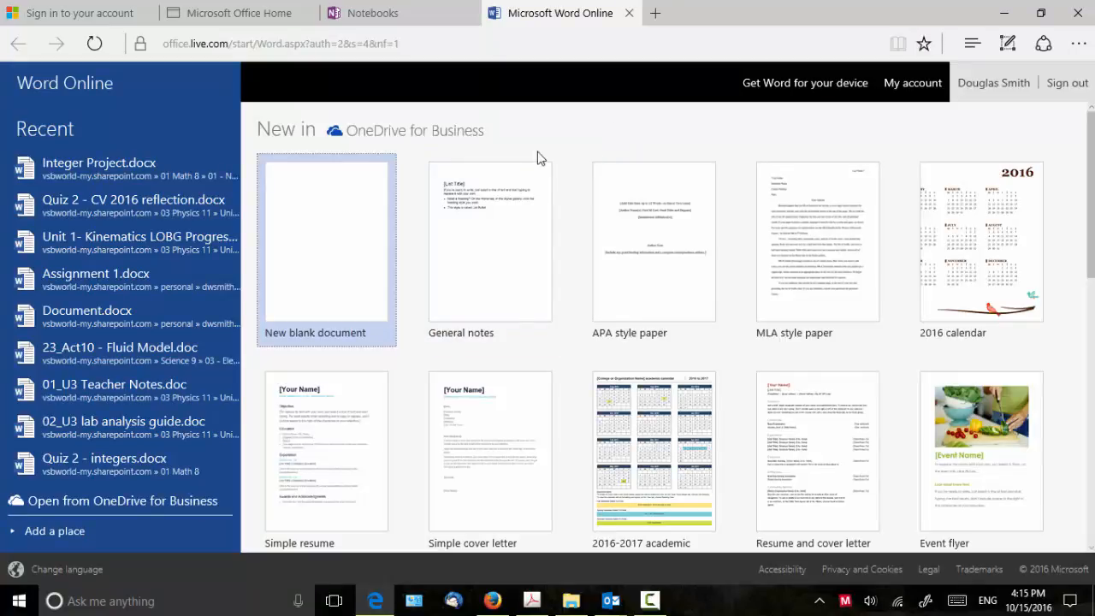
- Create a new blank document and look through the File, Insert, Page Layout, View and Home tabs
click(336, 247)
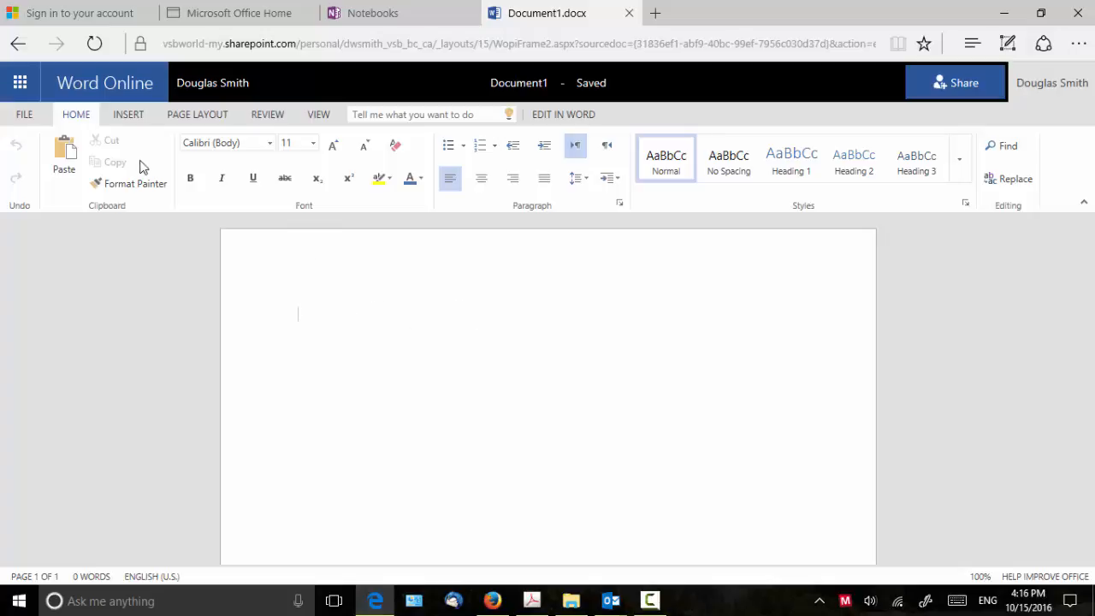
click(26, 117)
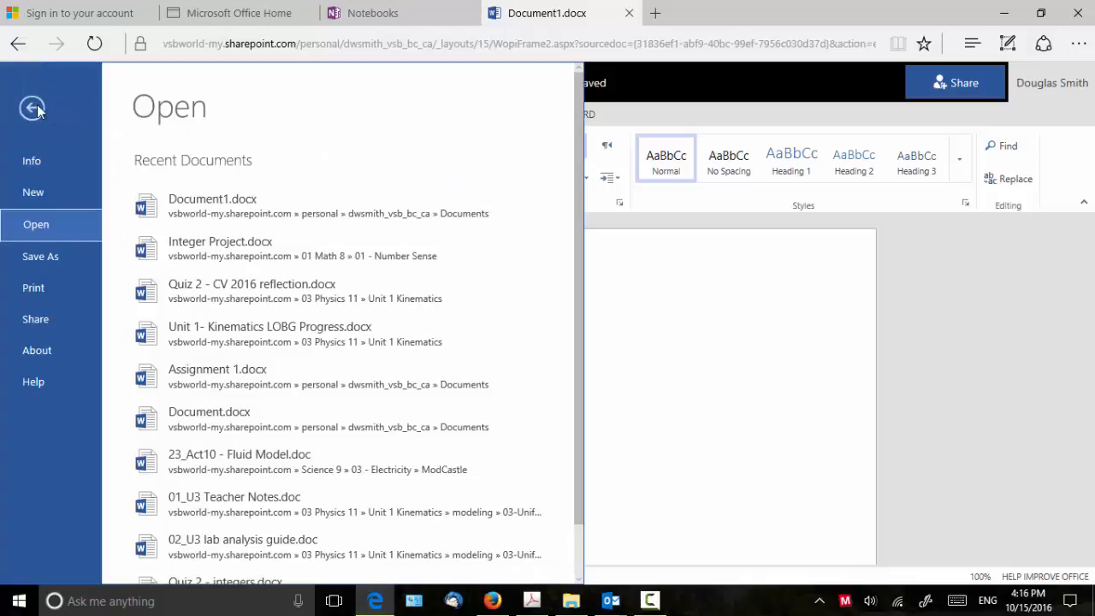
click(34, 106)
click(136, 114)
click(193, 115)
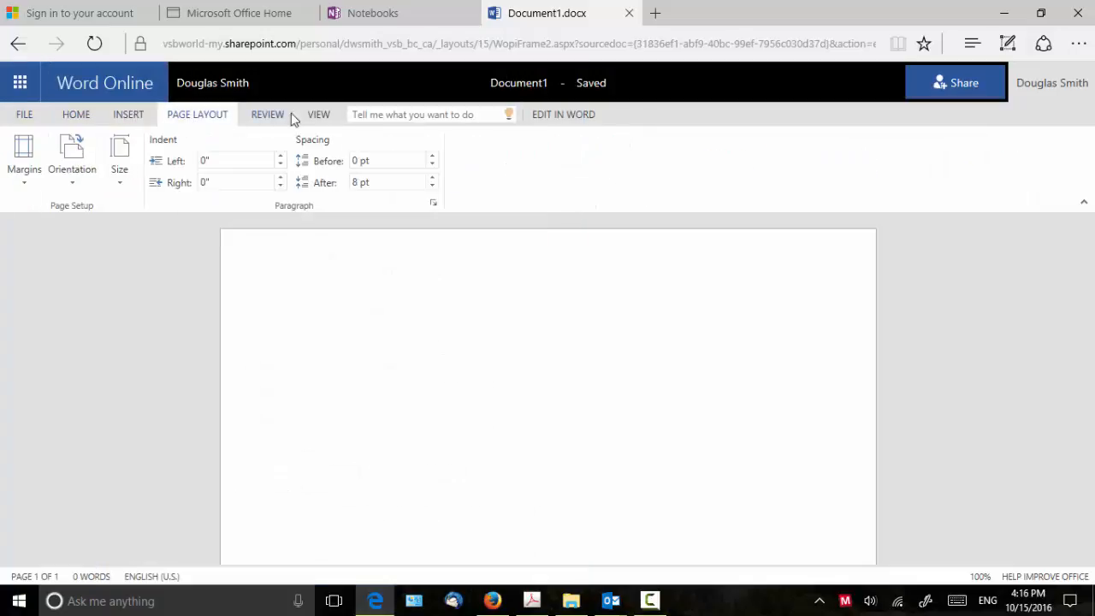
click(317, 115)
click(83, 114)
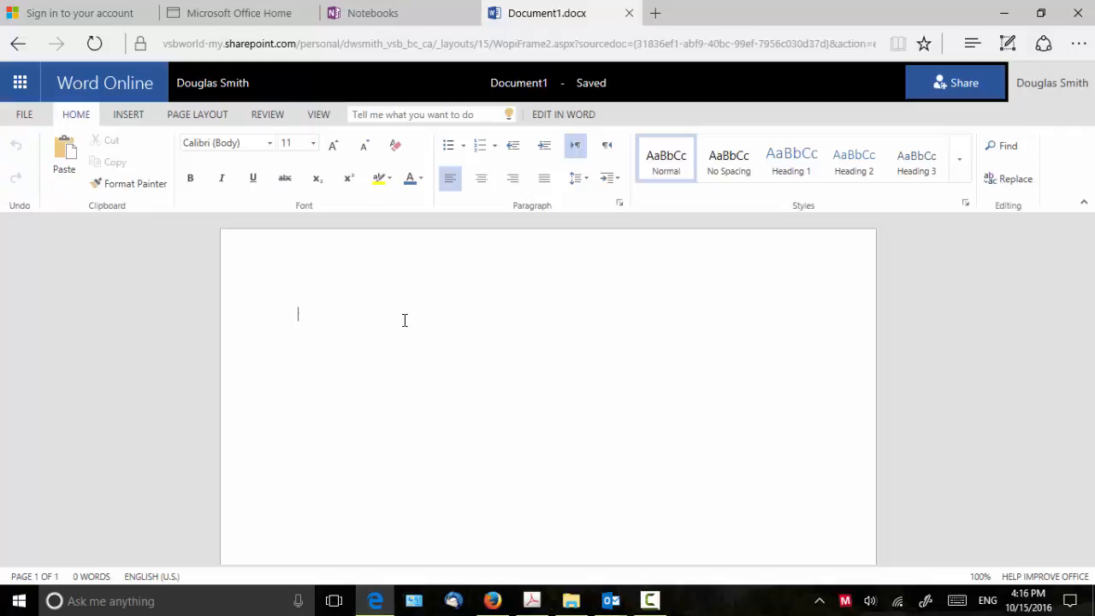
- Type 'Here is a new document to share.' and glance at the File Save As options
text(Here)
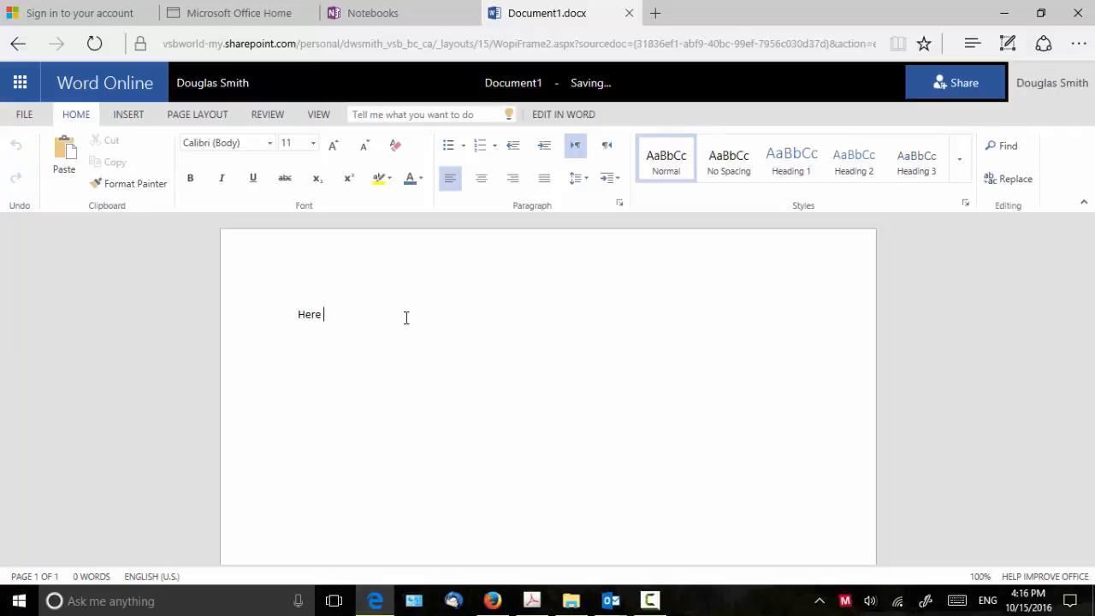
text( is a new document to share.)
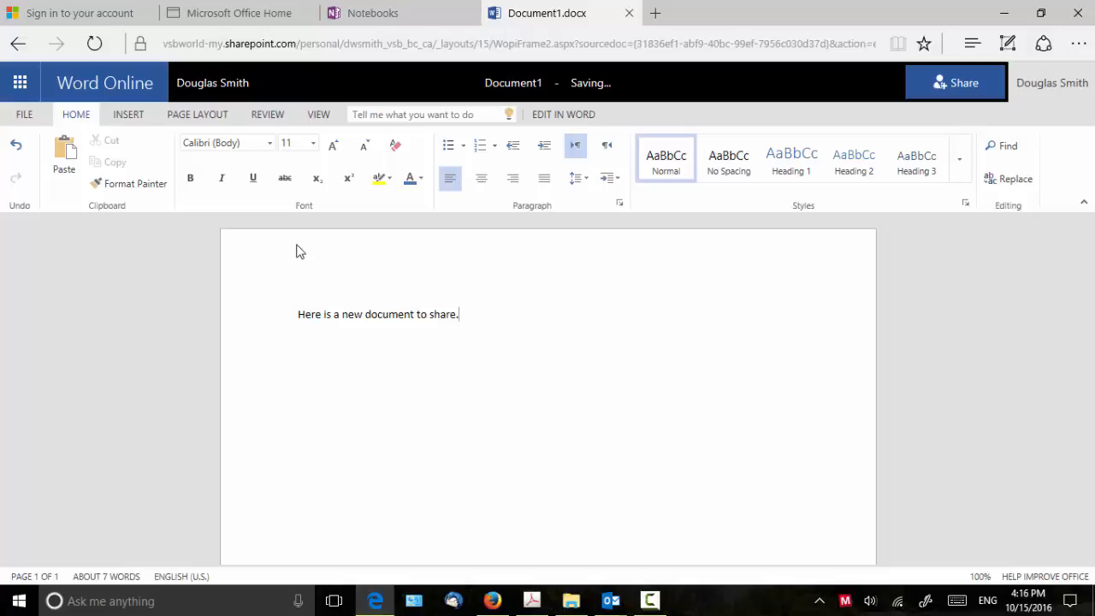
click(23, 116)
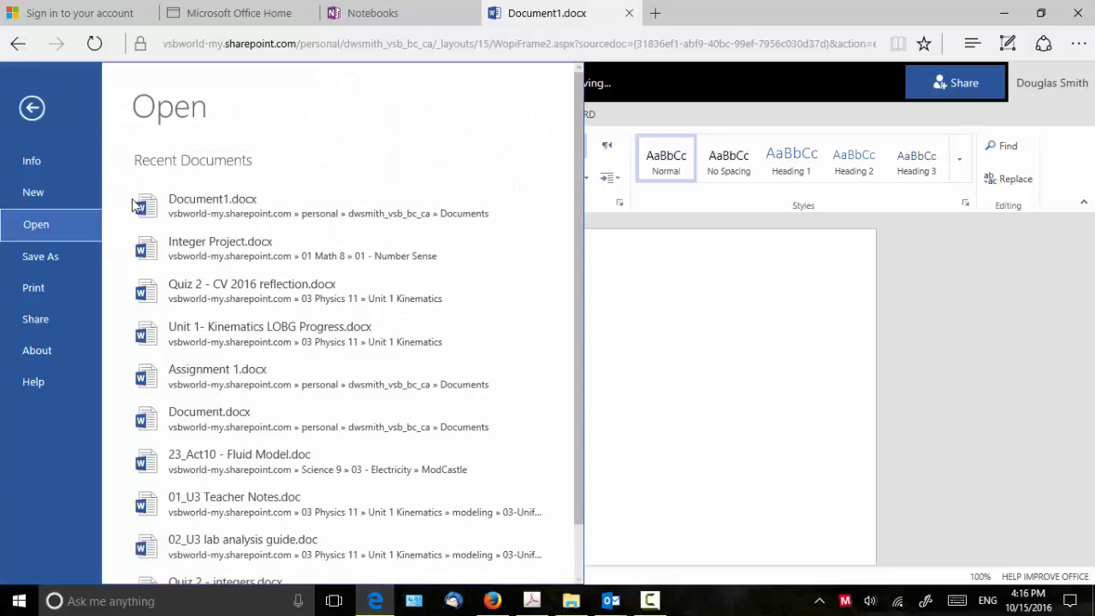
click(65, 256)
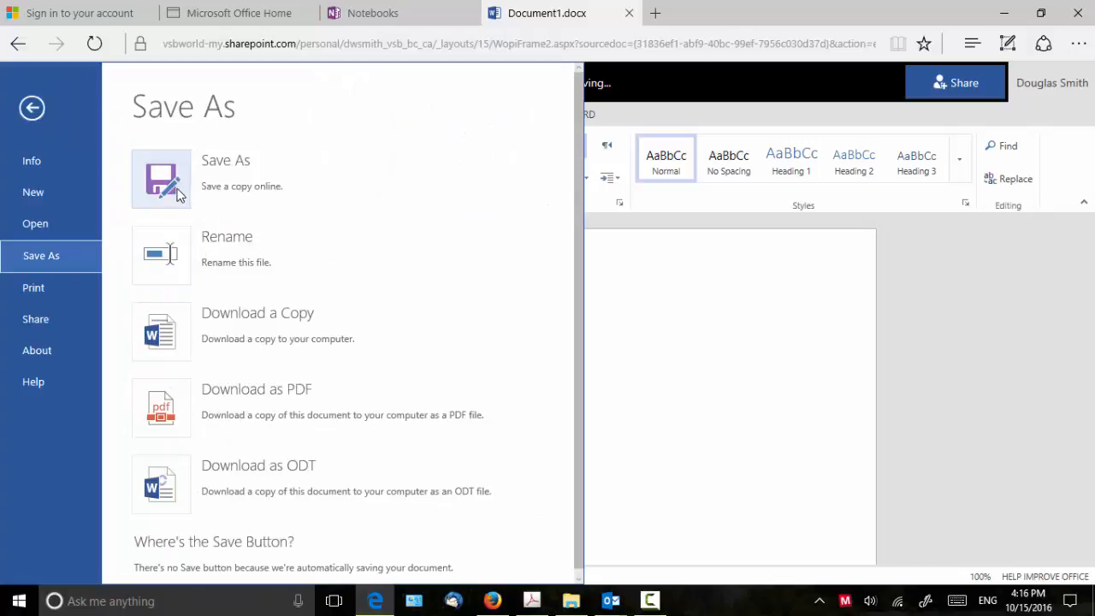
click(625, 306)
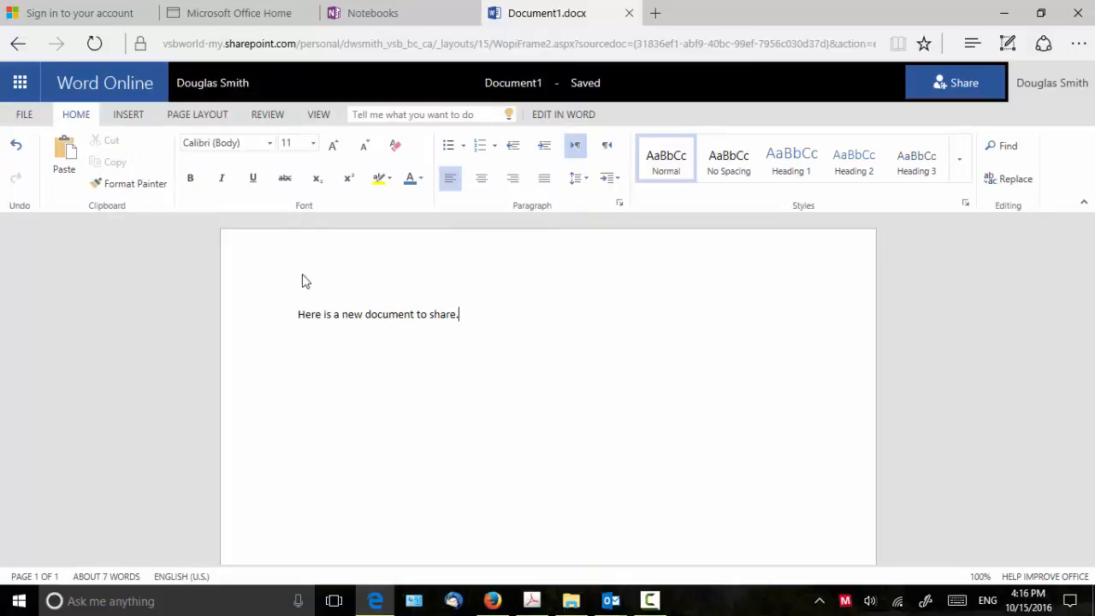
- Save the document as TestDocument via File > Save As and bring up its Share dialog
click(26, 118)
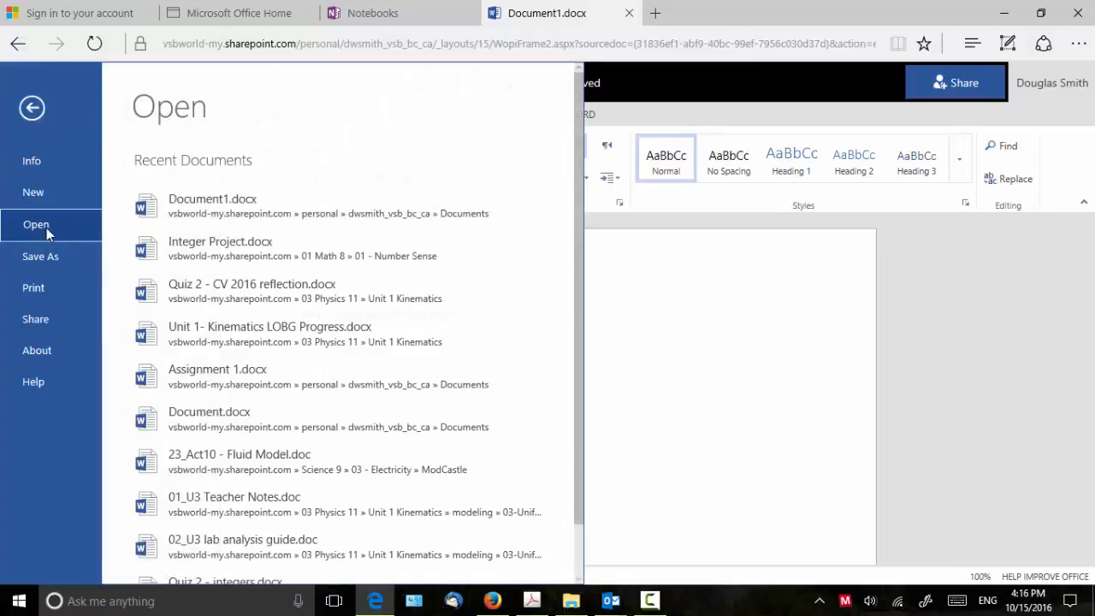
click(45, 254)
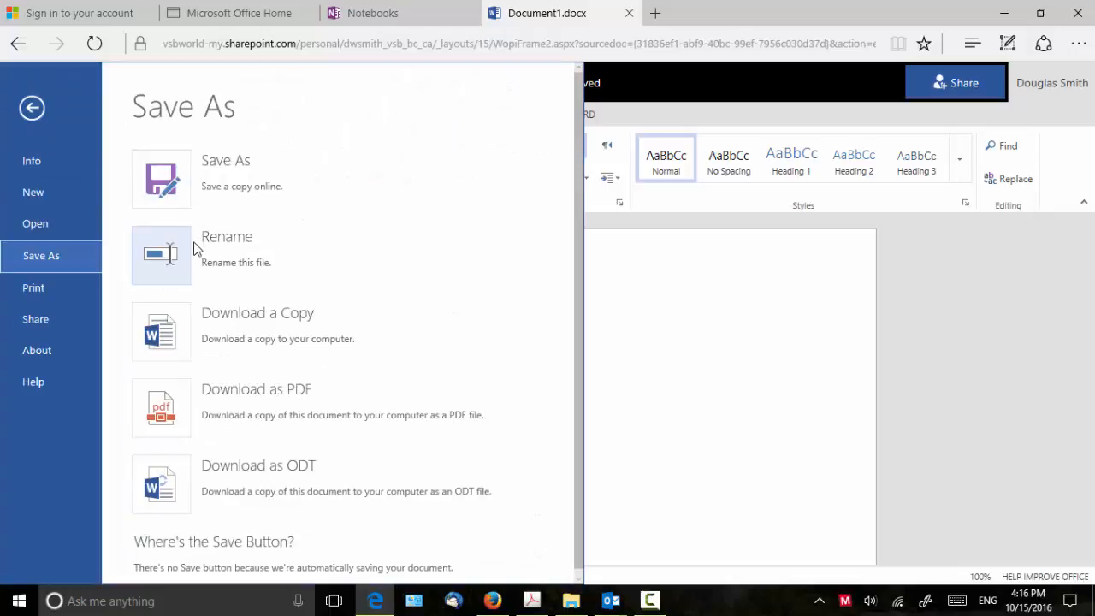
click(213, 183)
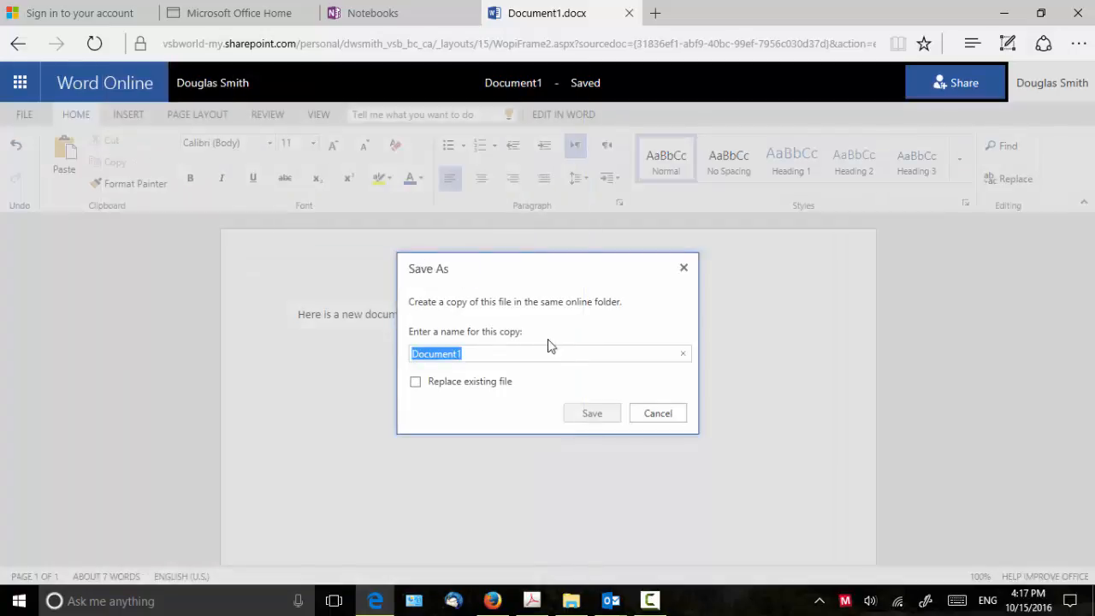
text(Tes)
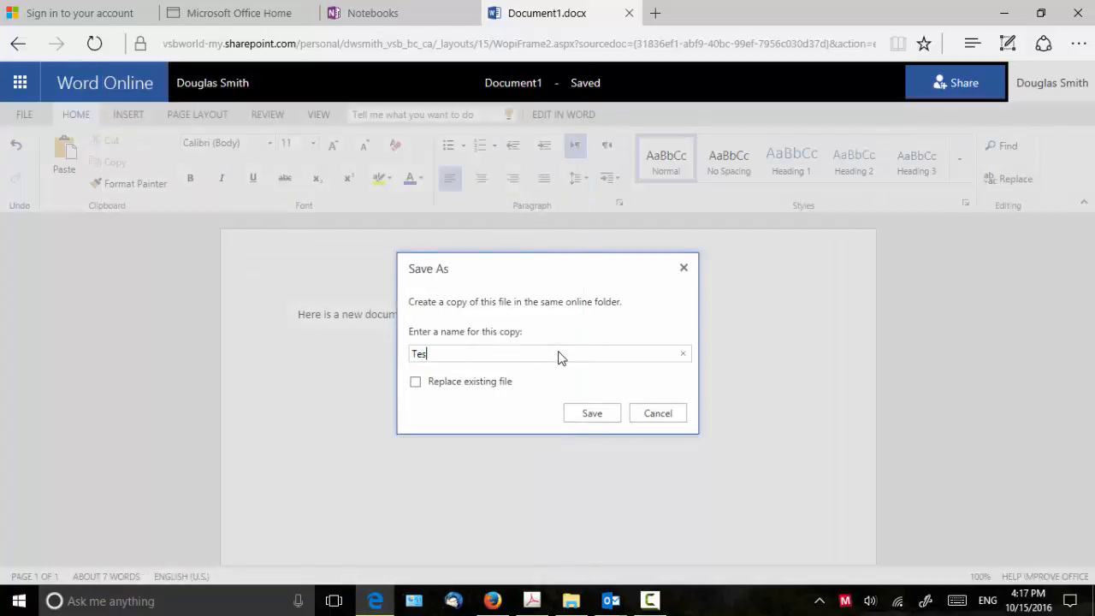
text(tDocument)
click(593, 413)
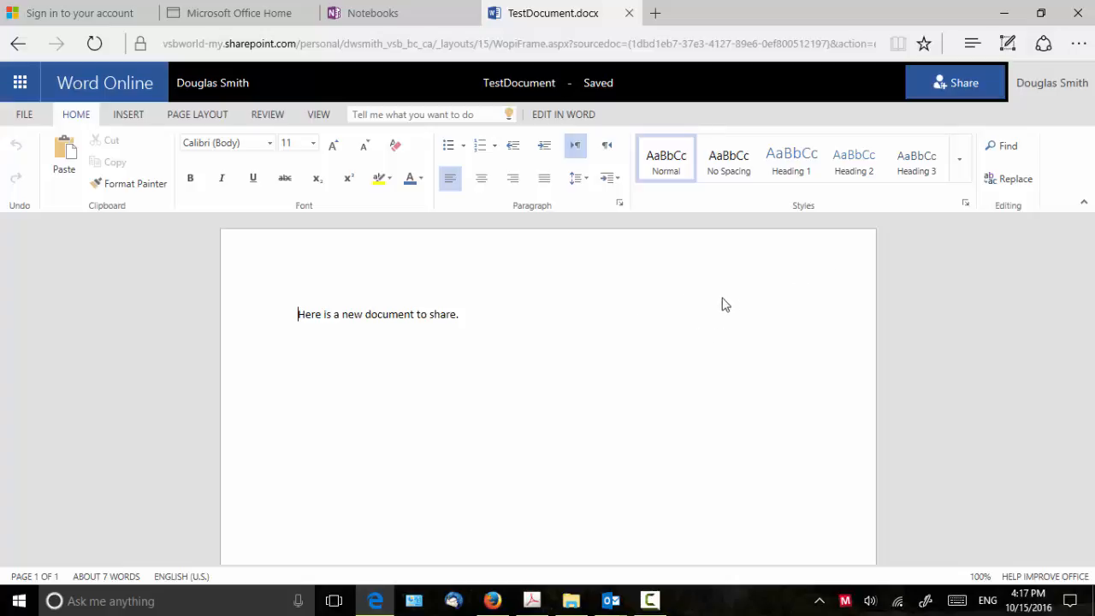
click(953, 82)
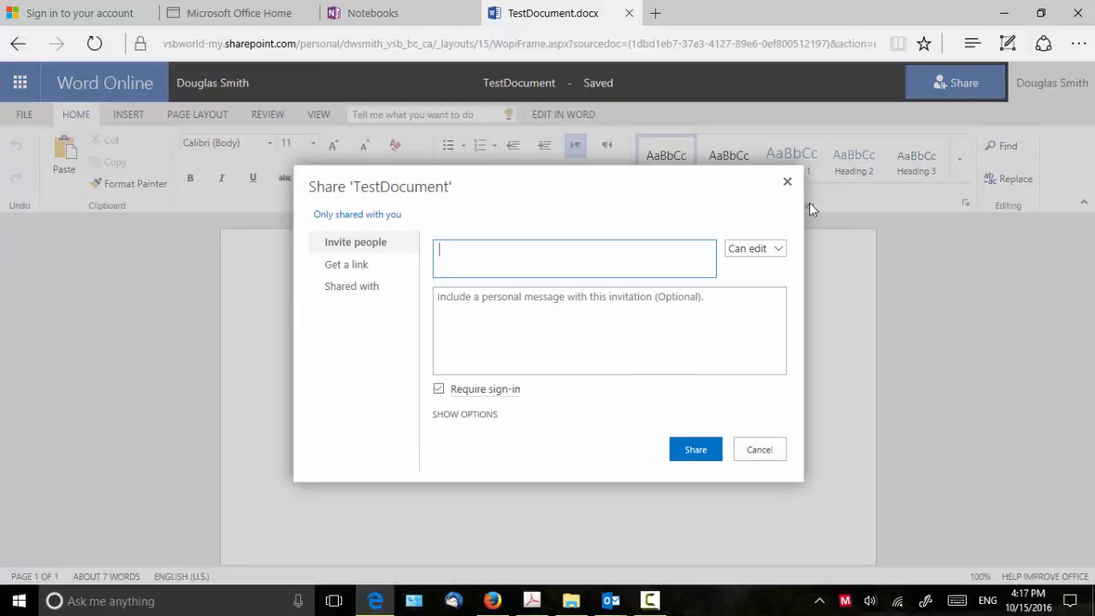
- Generate a view-only link requiring an organization account and select its URL for copying
click(360, 269)
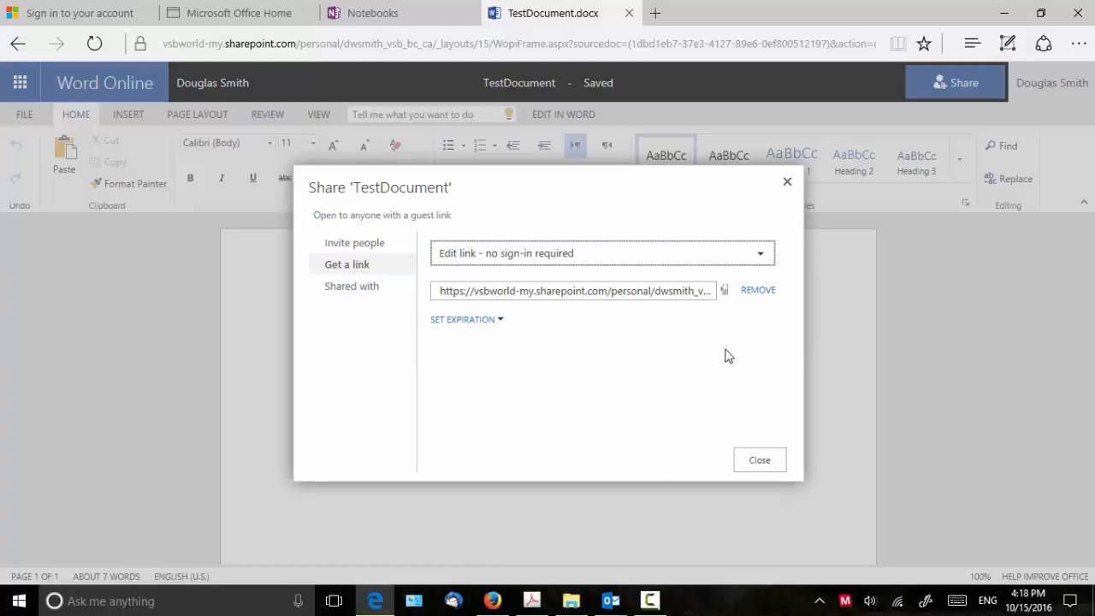
click(761, 257)
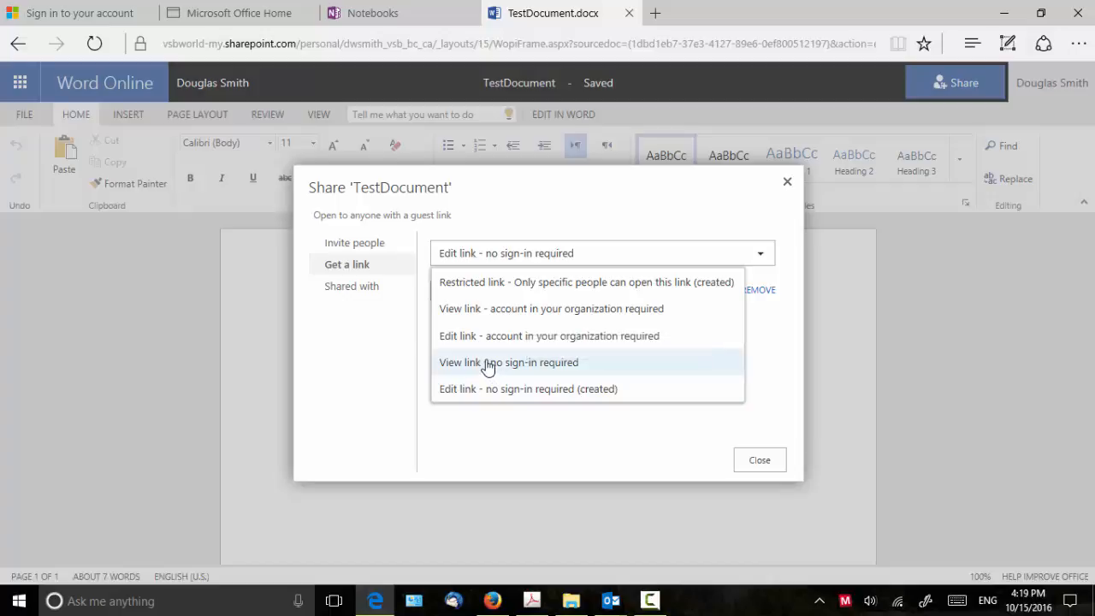
click(593, 309)
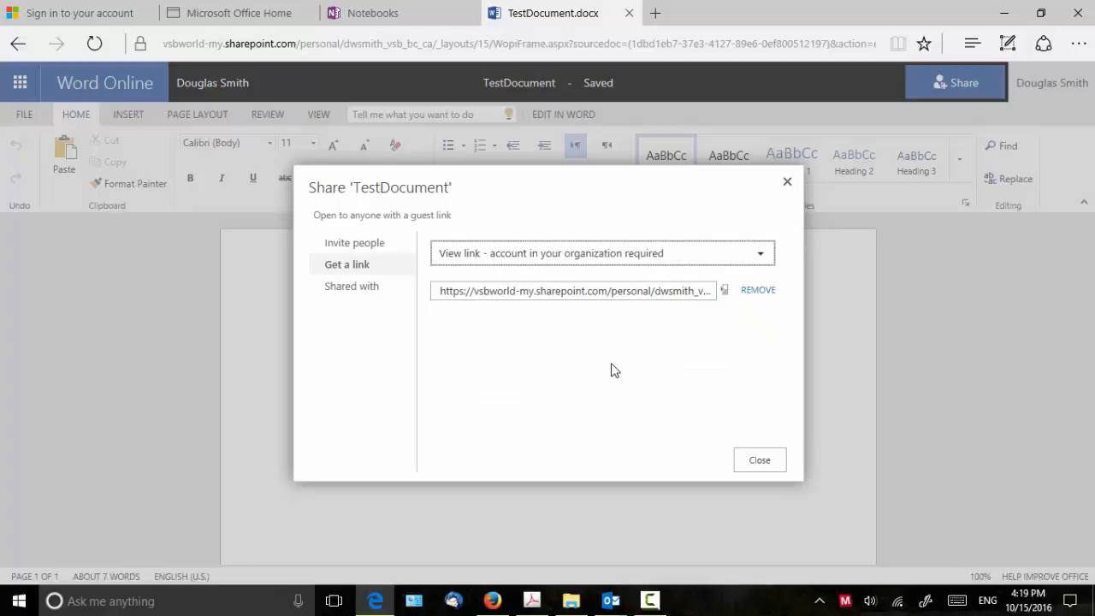
click(559, 293)
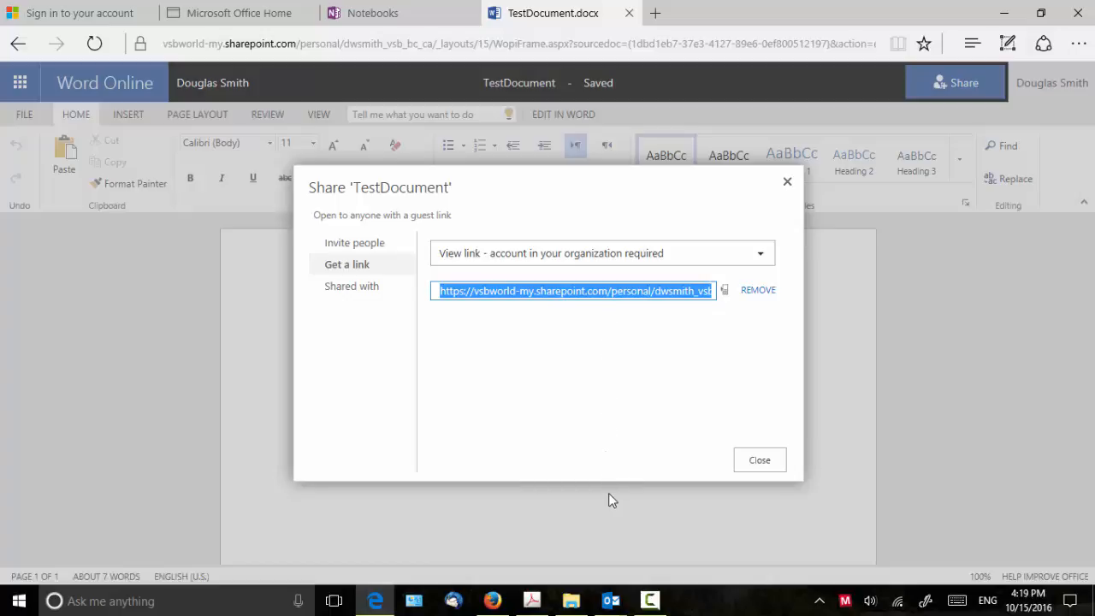
click(611, 599)
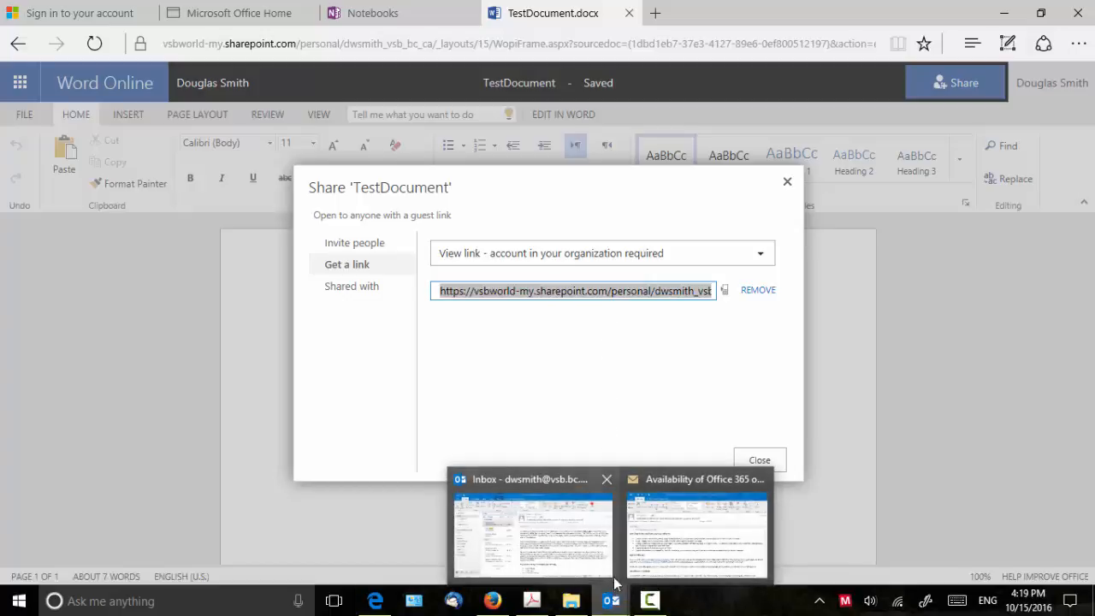
- Send yourself an email with subject 'test document' containing the pasted sharing link
click(581, 554)
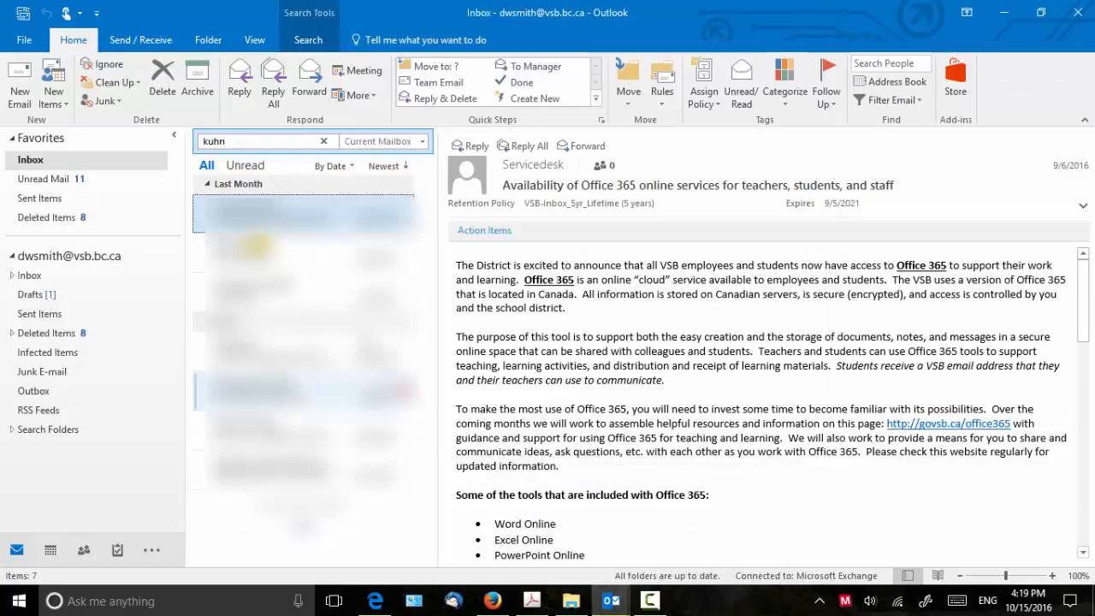
click(22, 98)
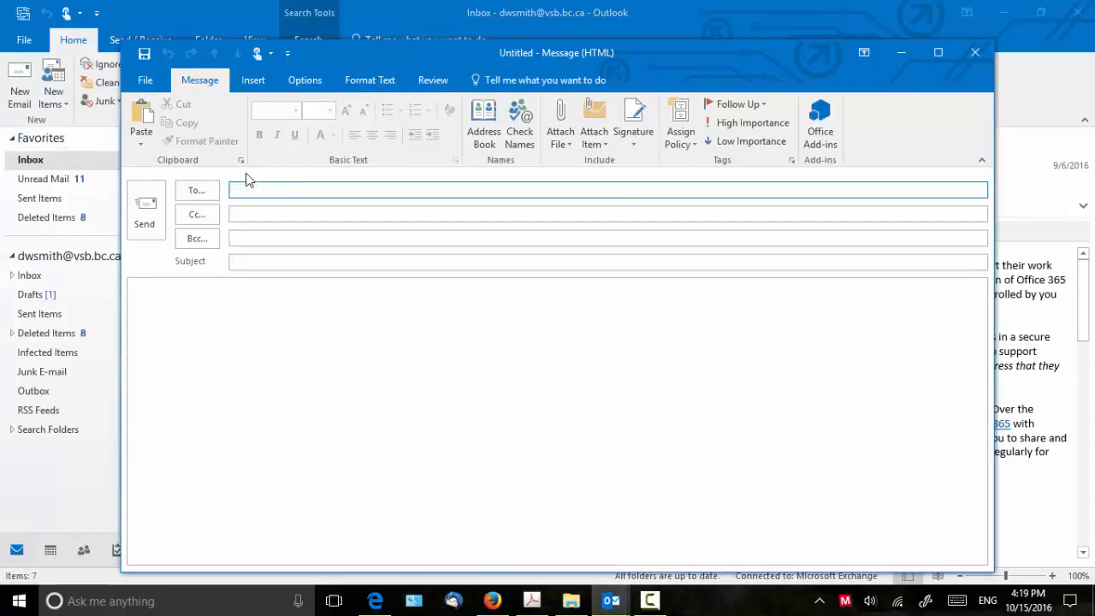
text(dwsmi)
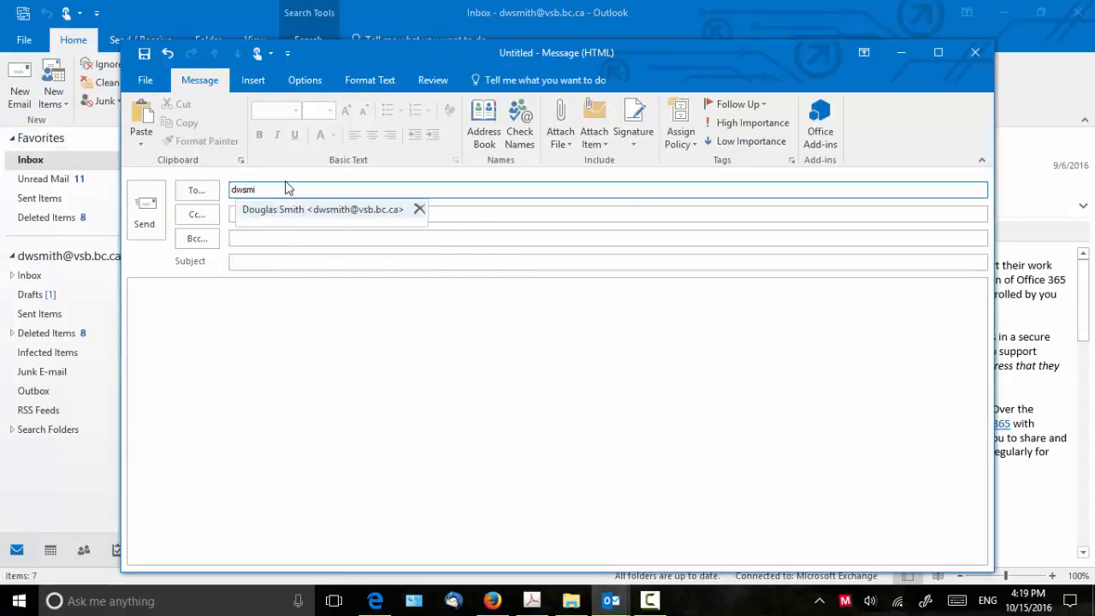
click(288, 210)
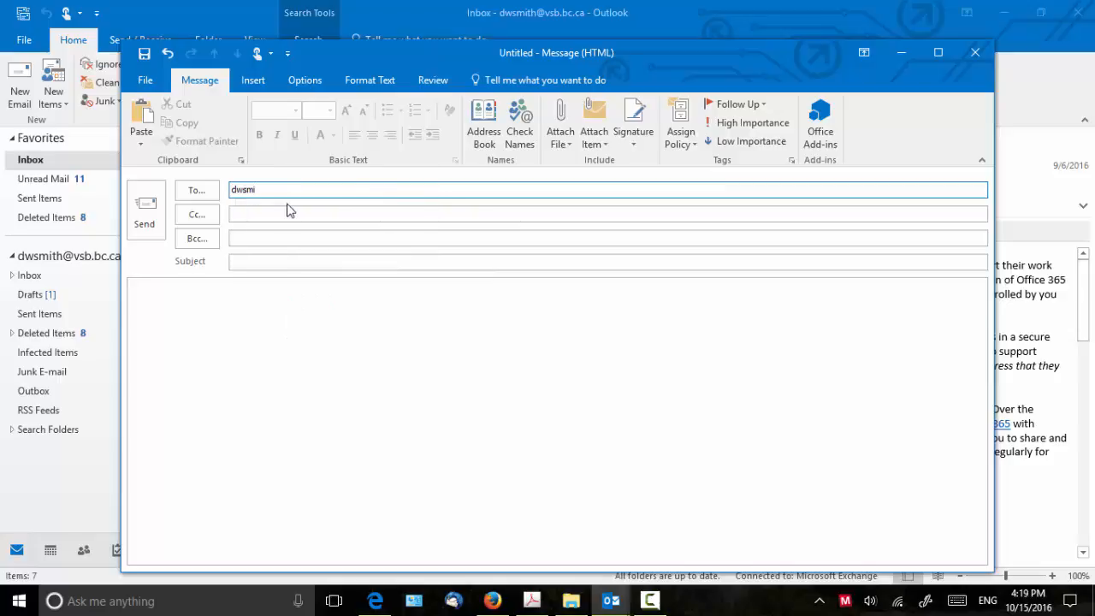
click(265, 257)
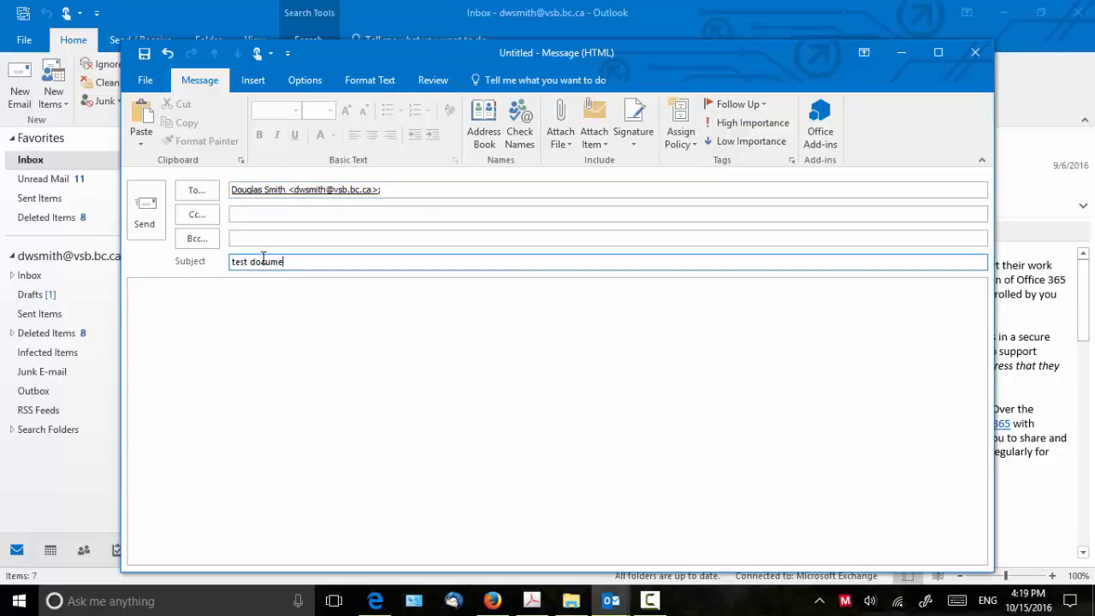
key(Tab)
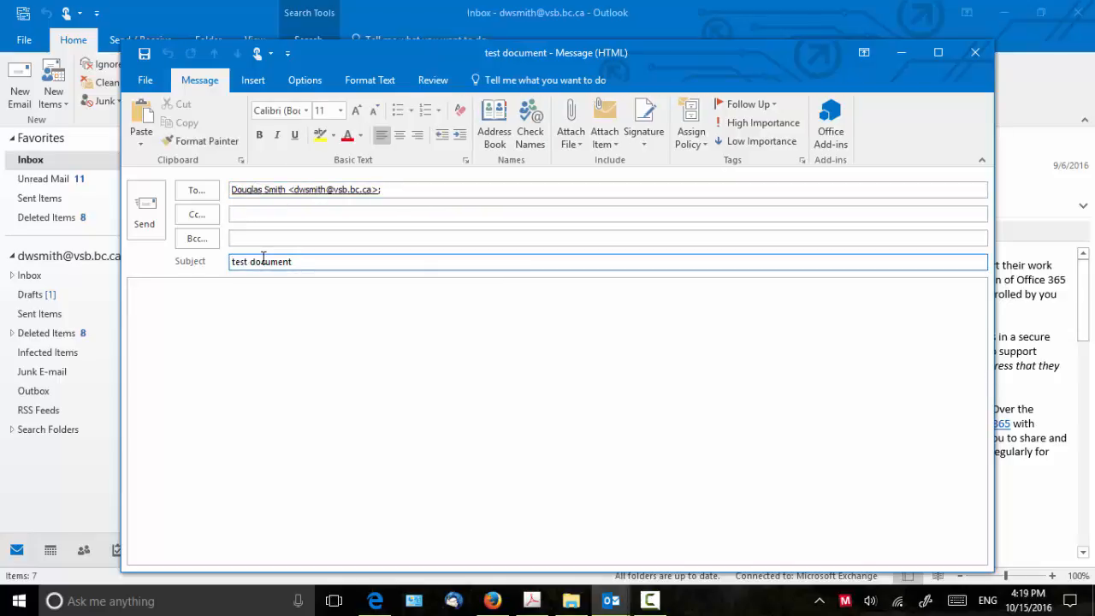
key(Return)
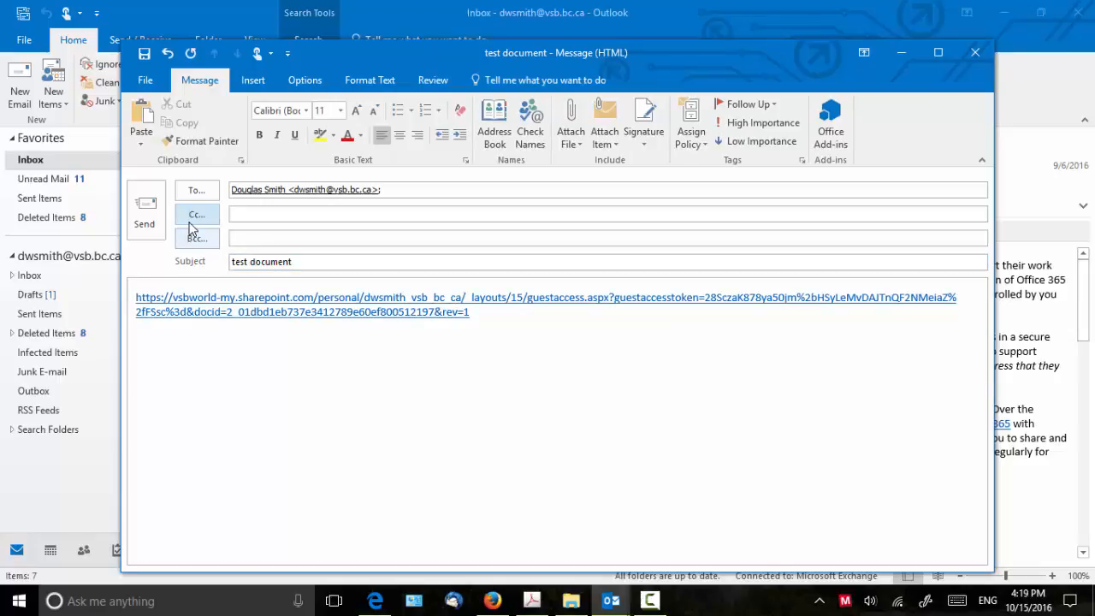
click(154, 218)
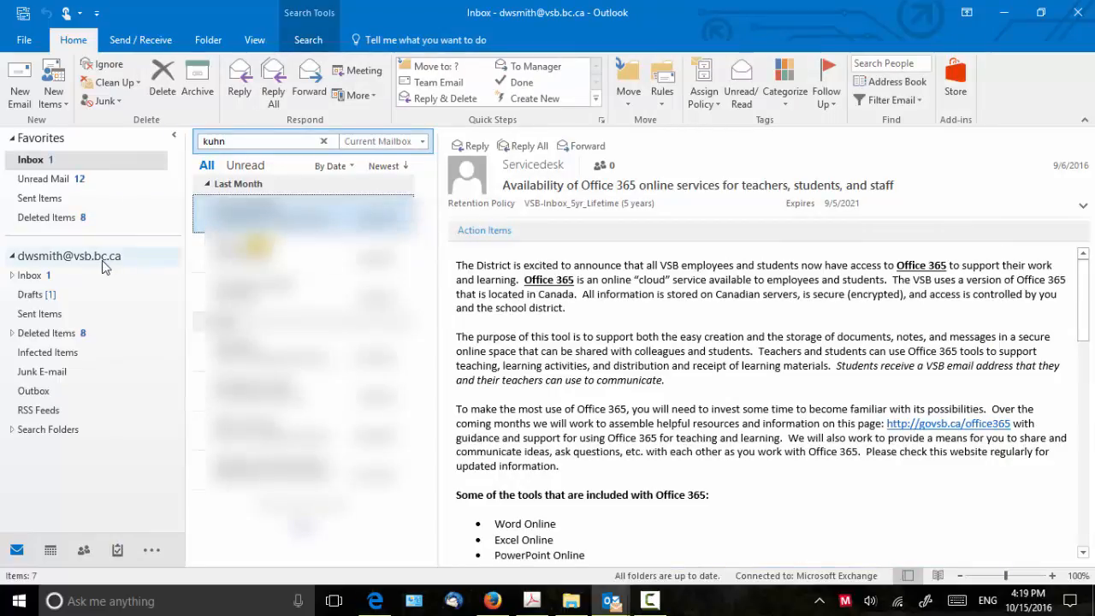
- Open the 'test document' message from the Inbox and follow its sharing link
click(53, 279)
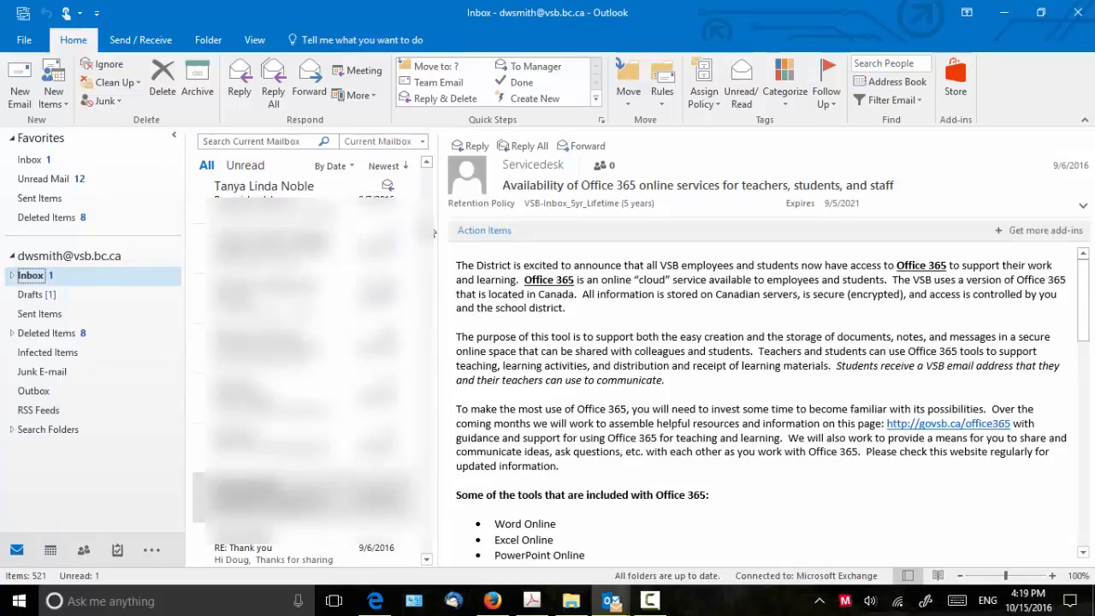
click(426, 162)
click(316, 215)
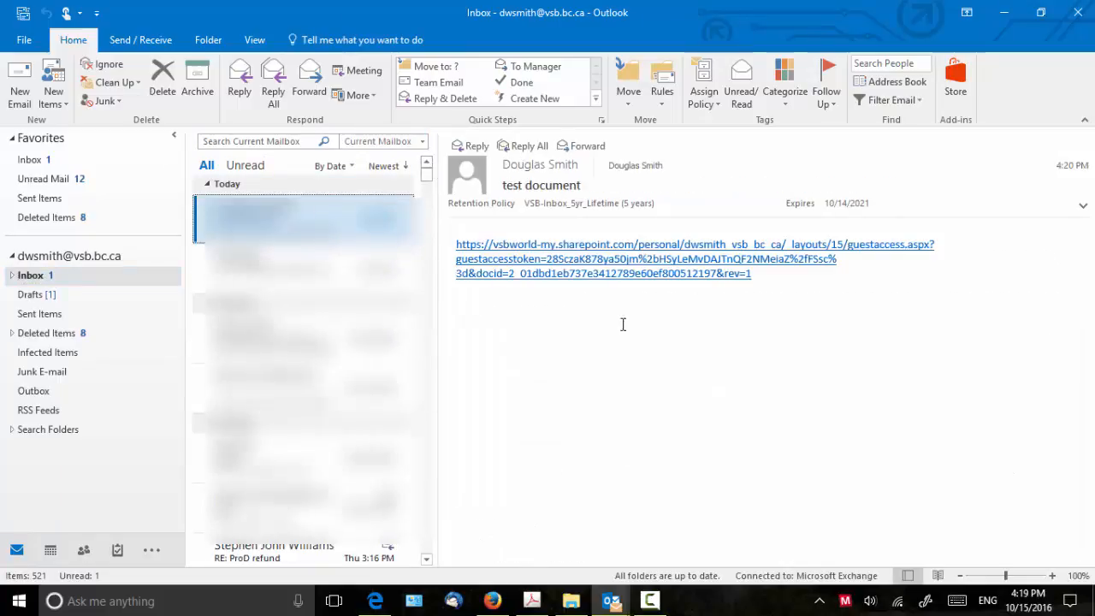
click(612, 266)
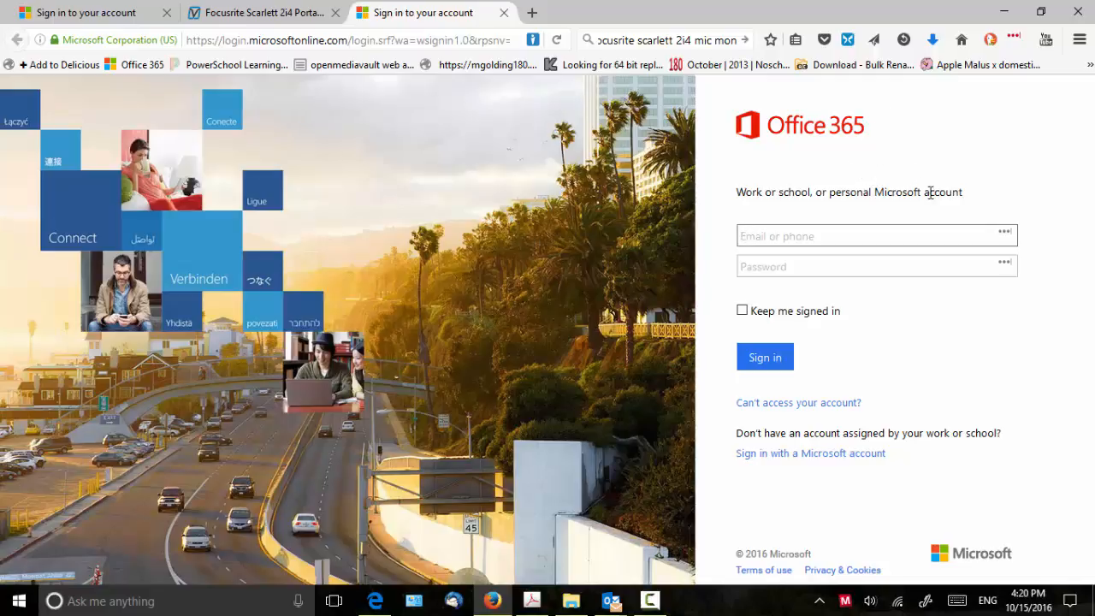
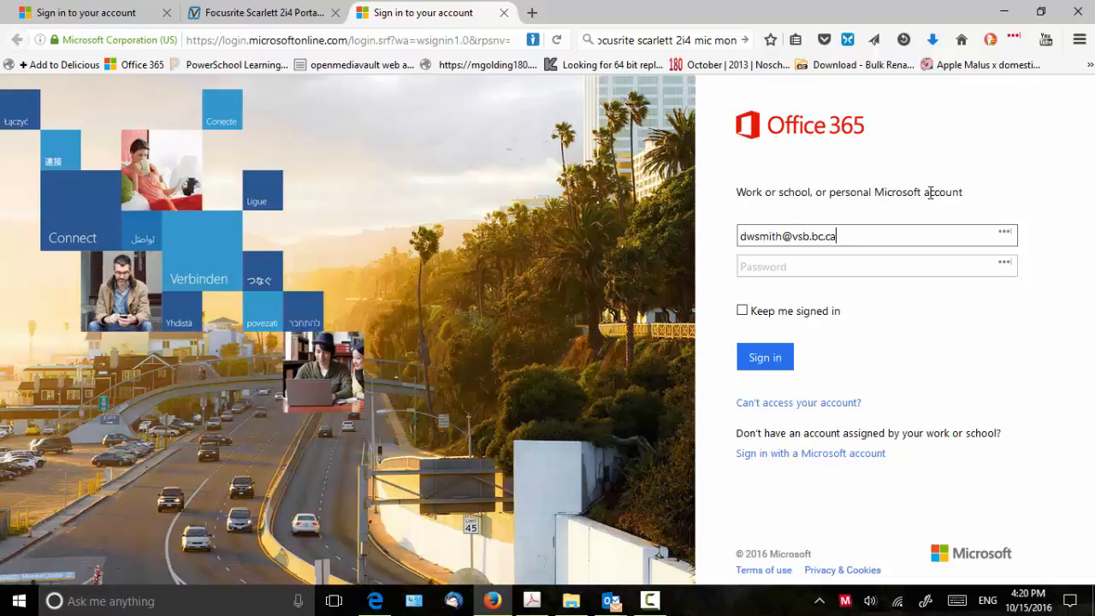
- Sign in to Office 365 in Firefox with the work account's email and password
key(Tab)
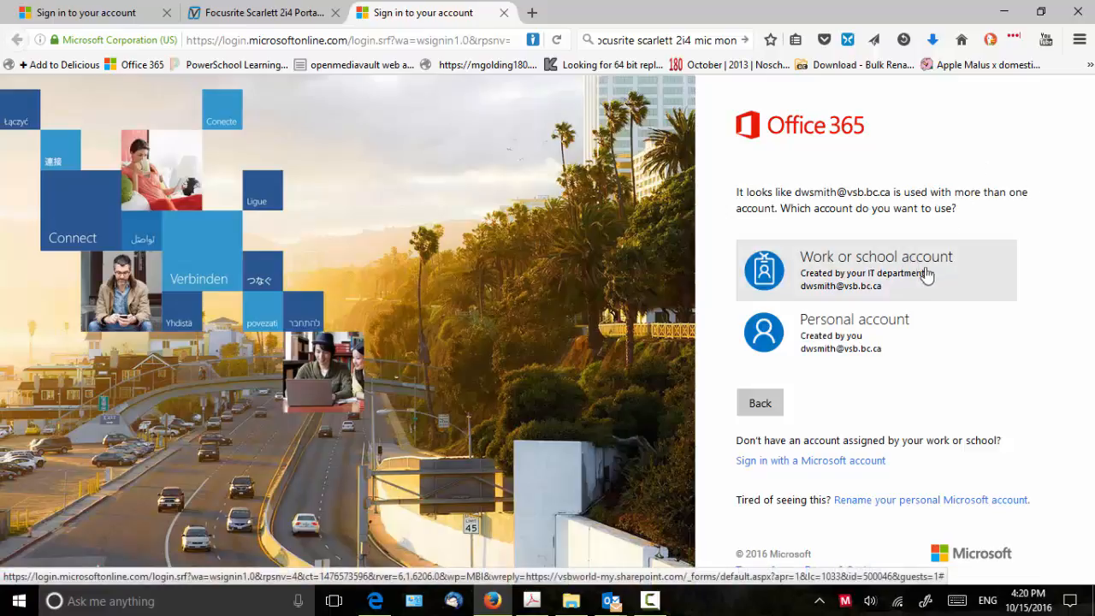
click(834, 279)
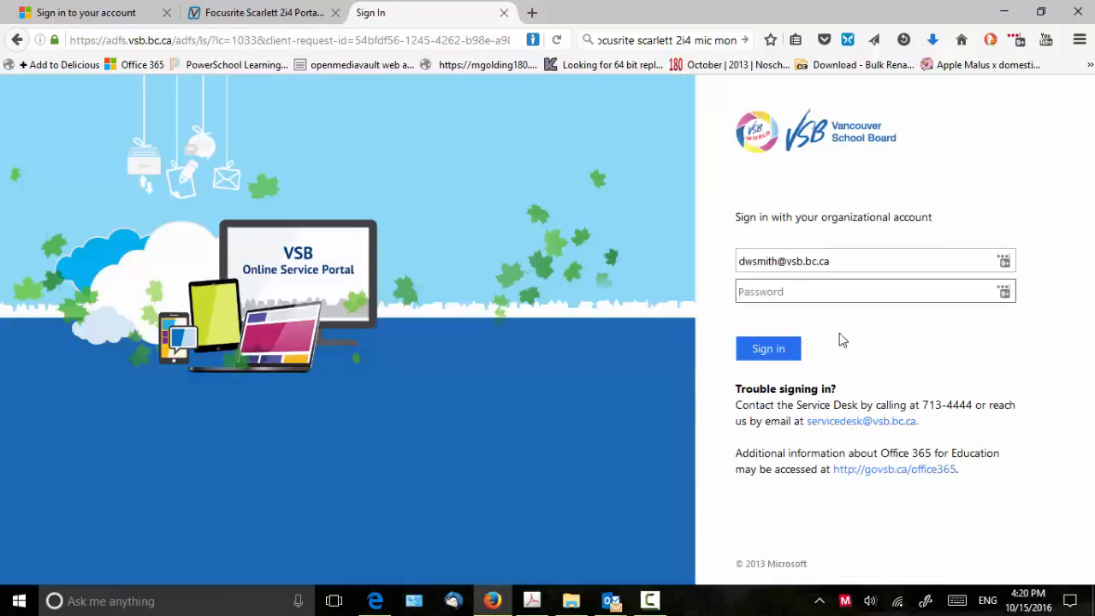
click(794, 292)
text(•••••••••••••••••)
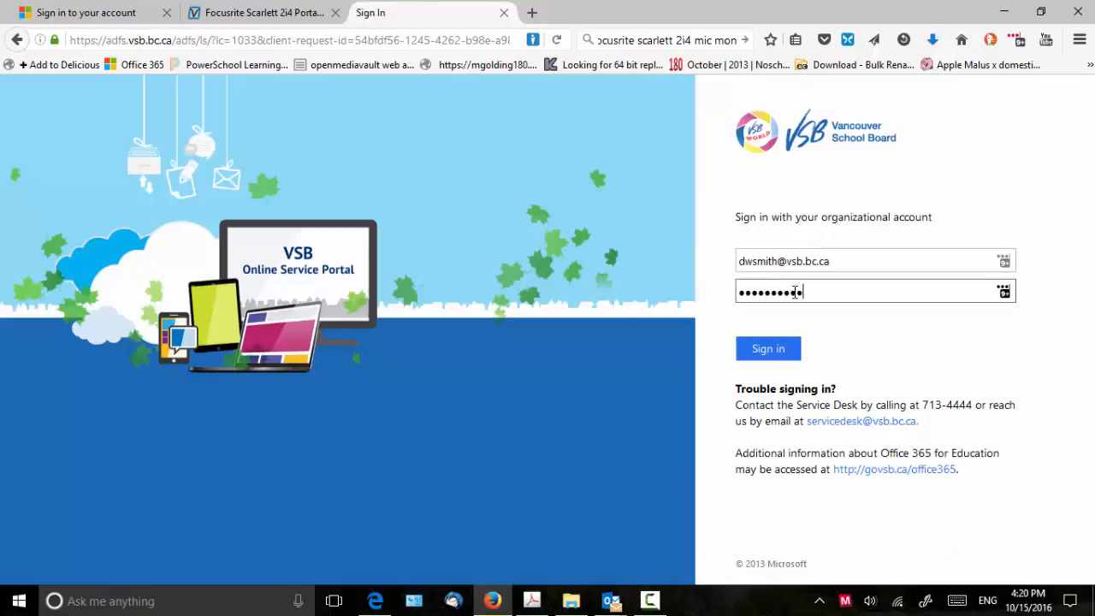
click(768, 353)
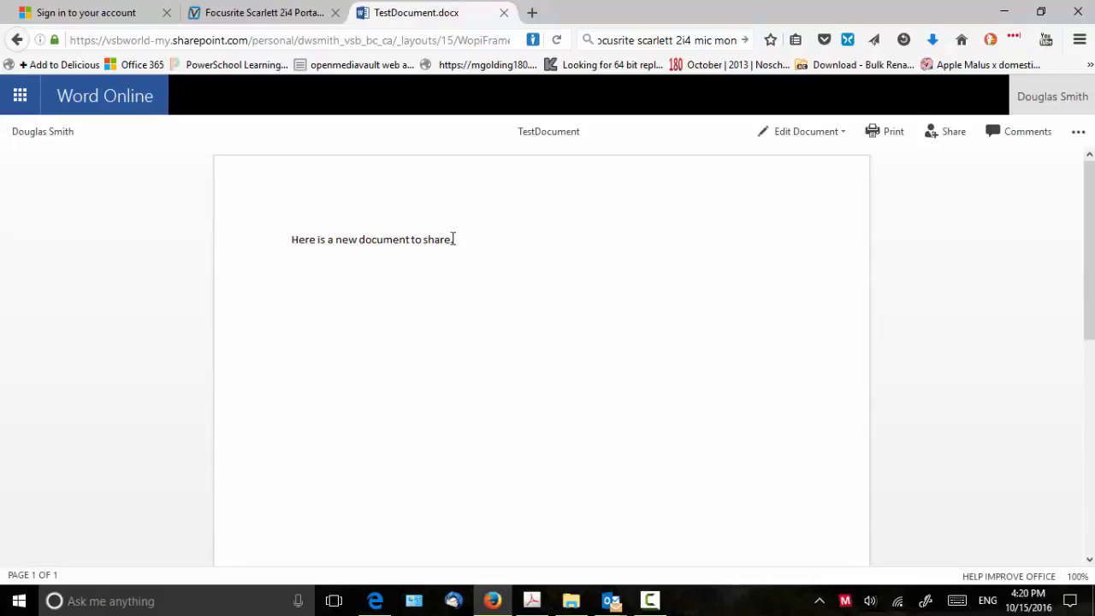
- Confirm TestDocument opens read-only, then return to the original Edge window's Share dialog
triple_click(346, 242)
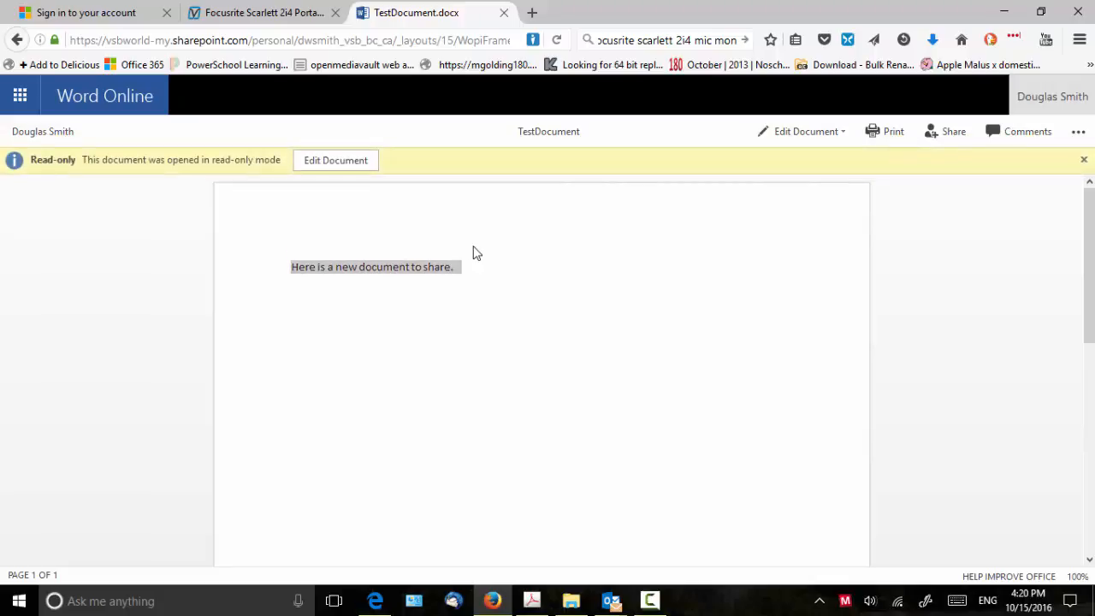
click(585, 262)
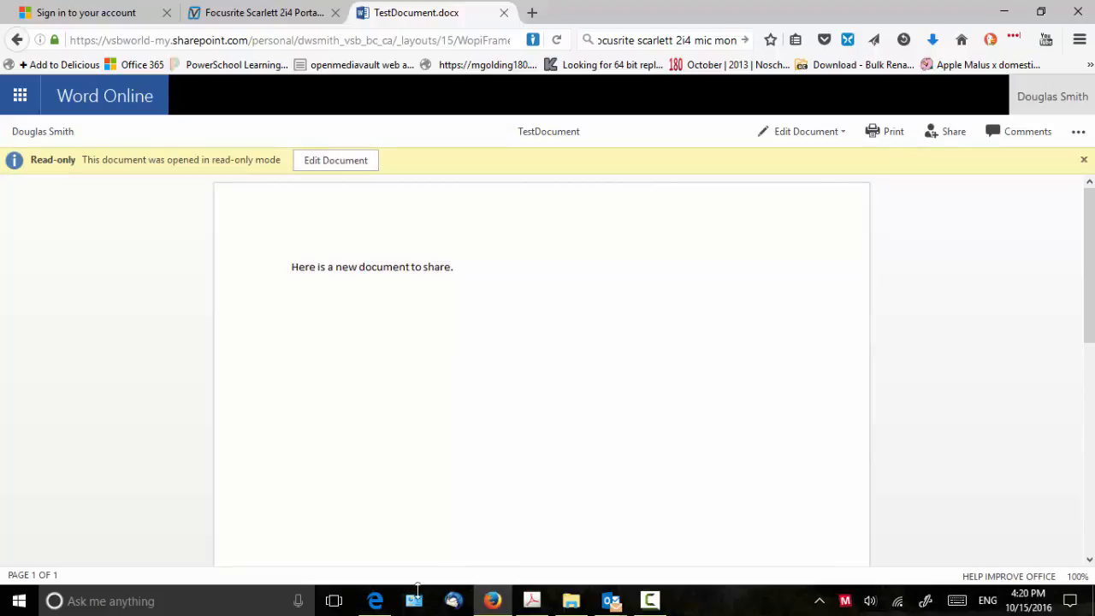
click(376, 602)
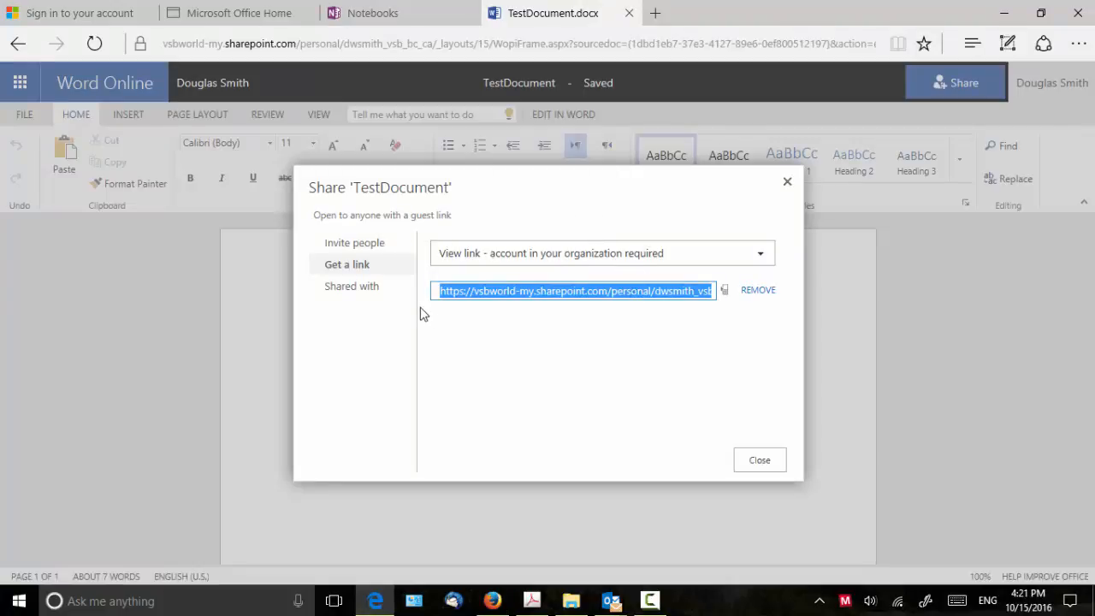
- Change TestDocument's sharing link to 'Edit link - no sign-in required' and select the new address
click(761, 257)
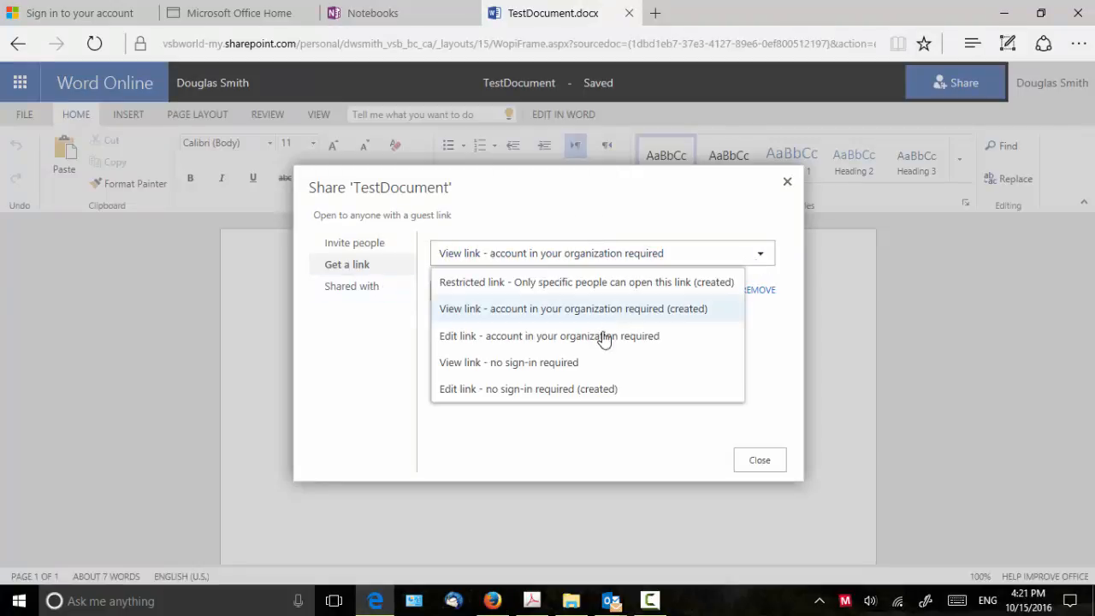
click(524, 392)
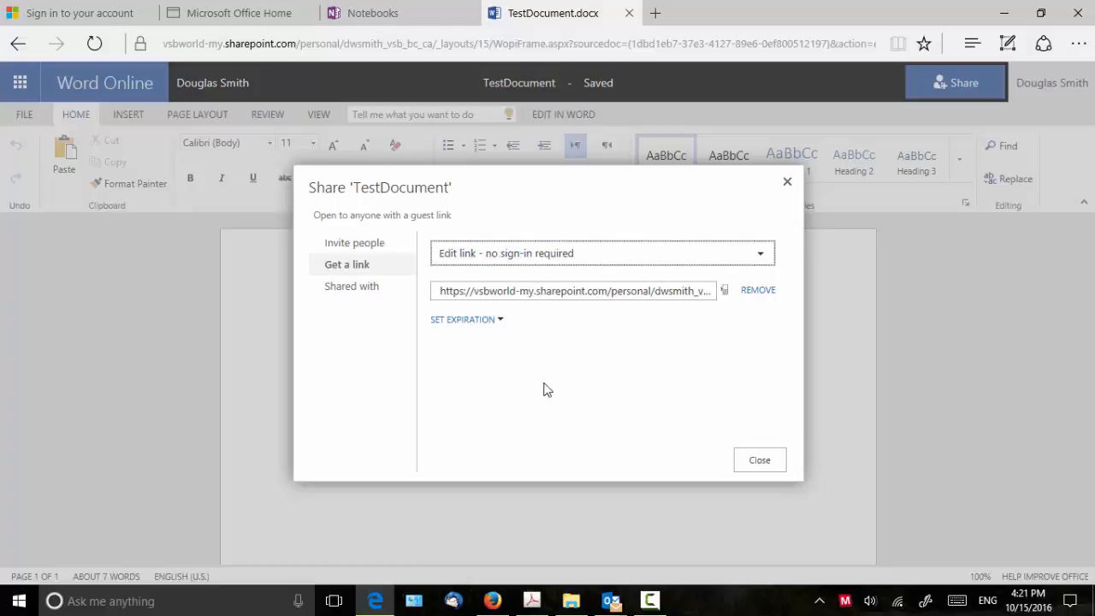
click(648, 291)
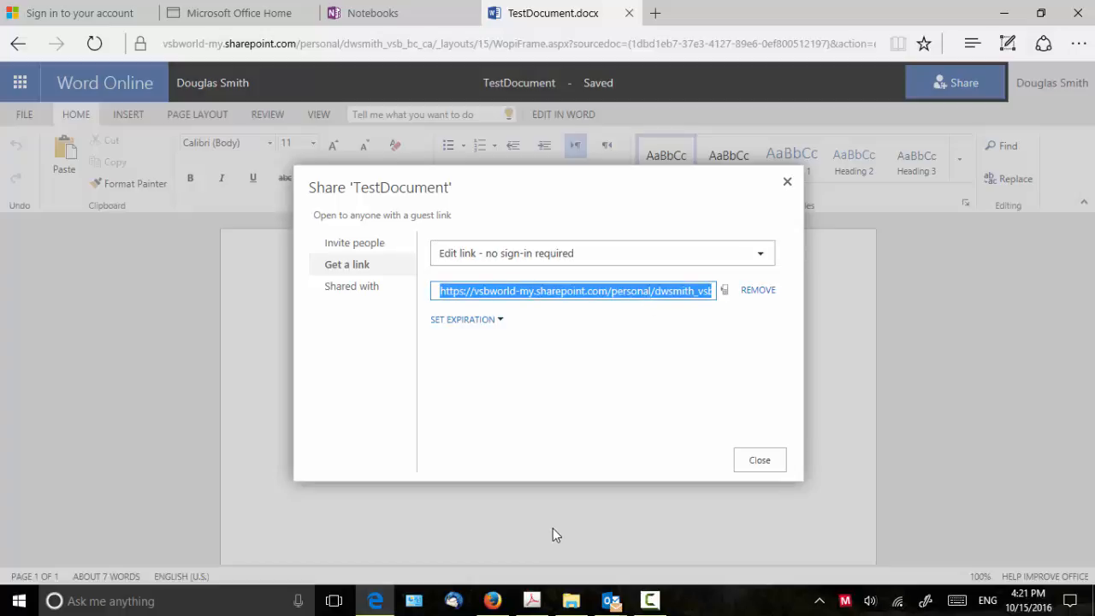
click(492, 600)
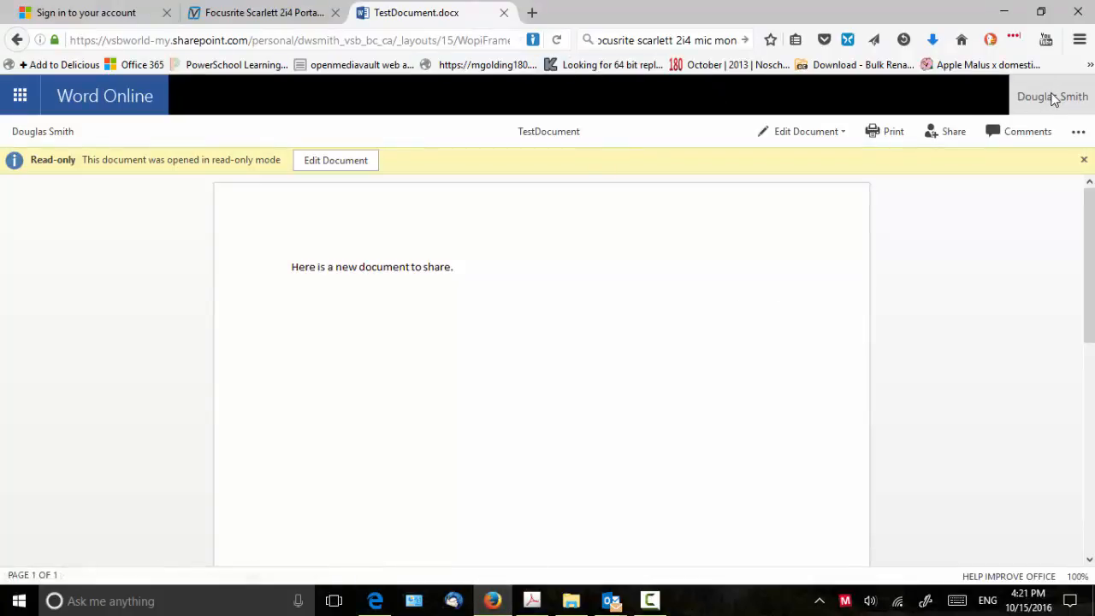
- Dismiss the read-only notice, go to OneDrive, and sign out of Office 365
click(1083, 160)
click(34, 134)
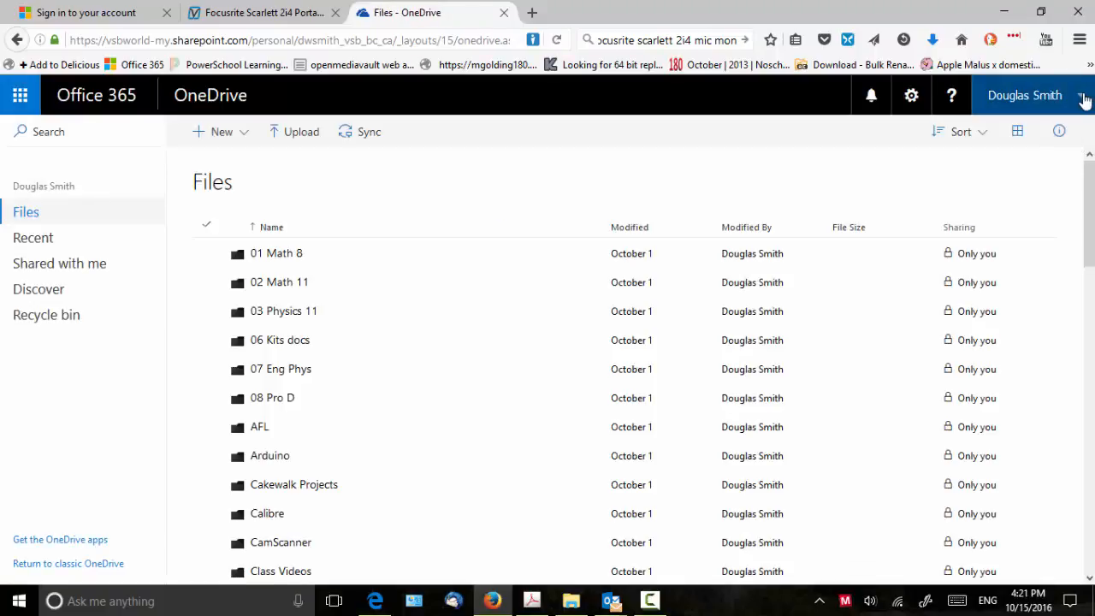
click(1082, 100)
click(912, 271)
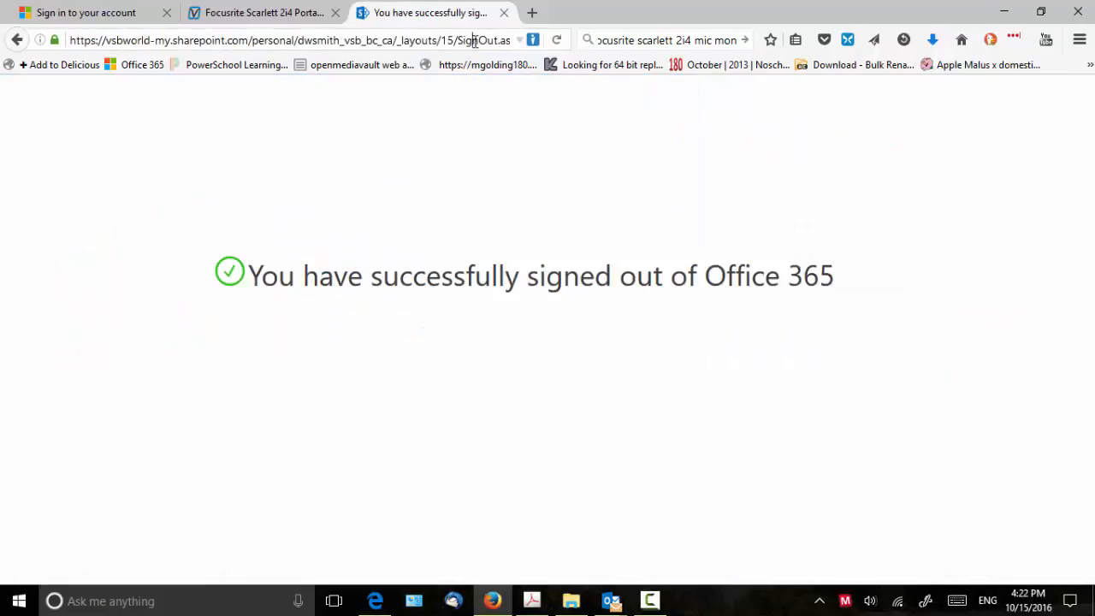
- Paste the guest edit link into Firefox's address bar and load TestDocument
click(475, 41)
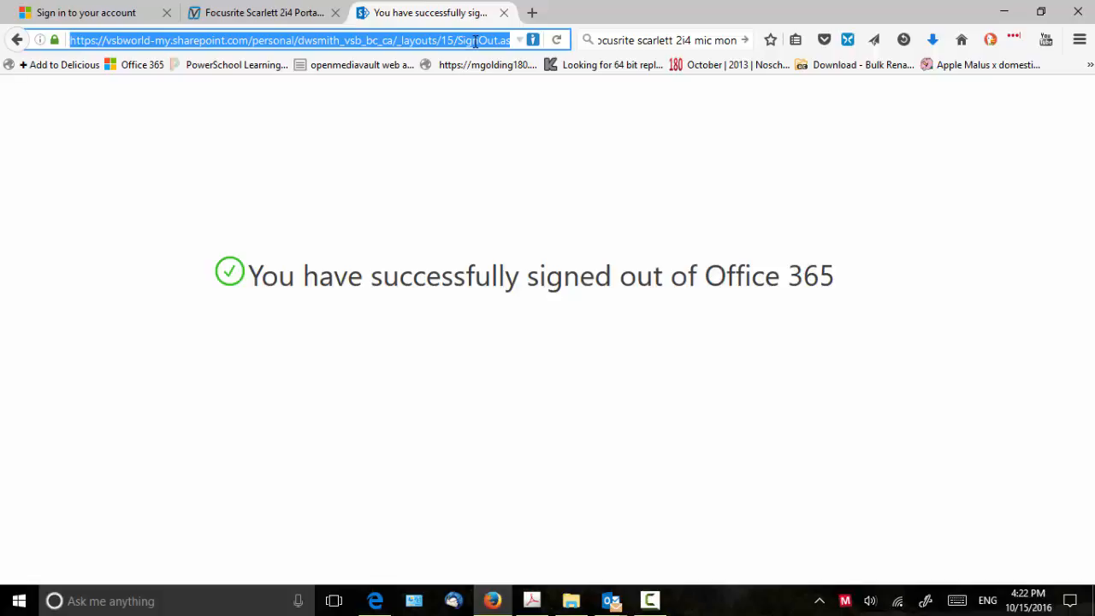
key(ctrl+v)
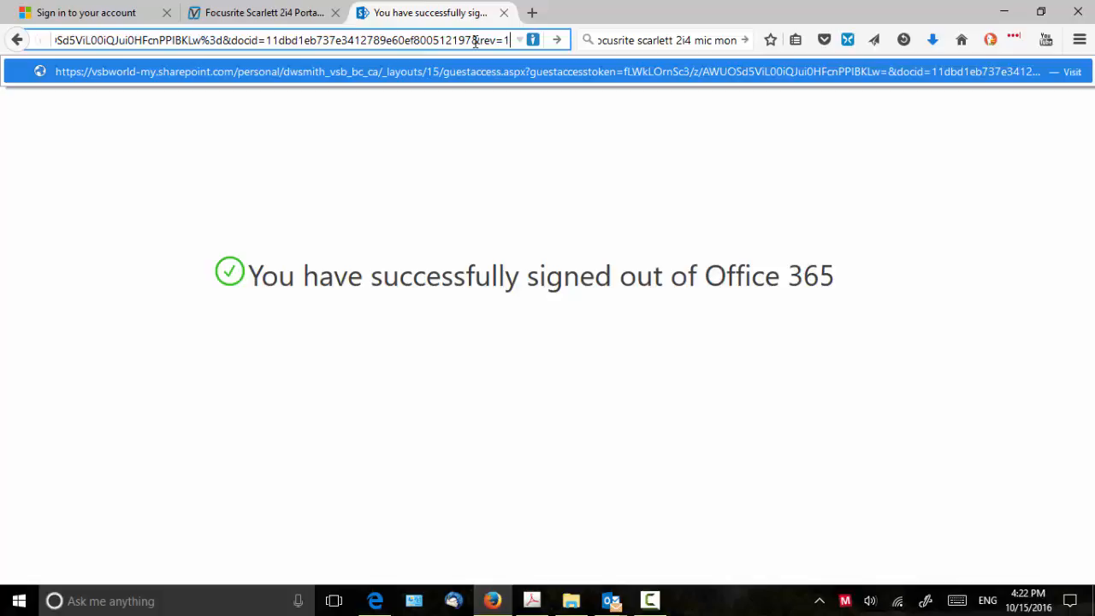
key(Return)
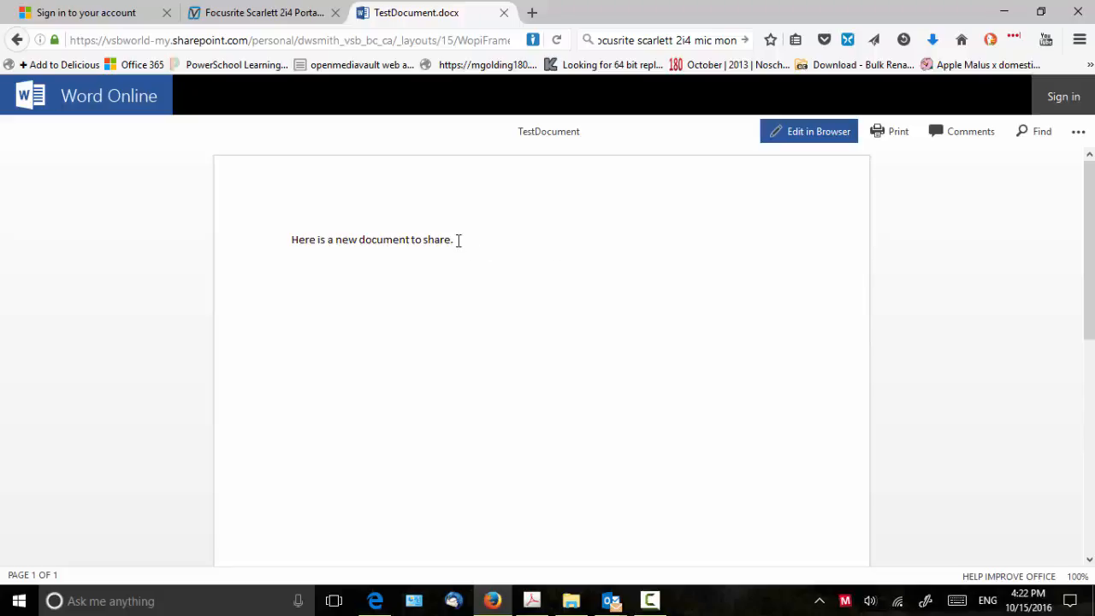
- As the guest, replace the sentence's final period so it ends 'sharedl;lja;ds oops.'
key(ctrl+a)
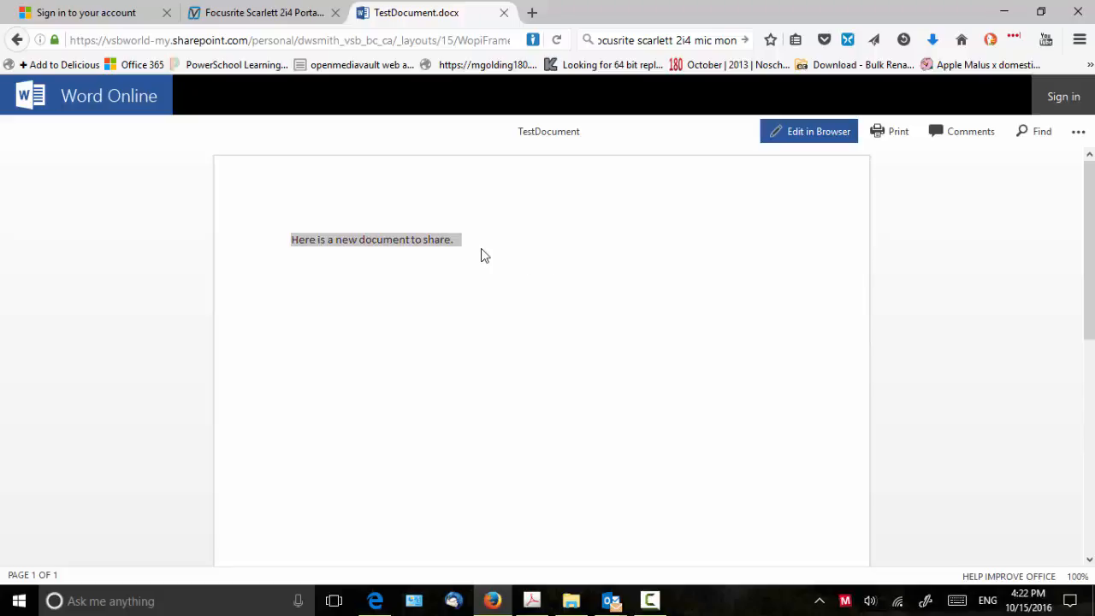
click(797, 130)
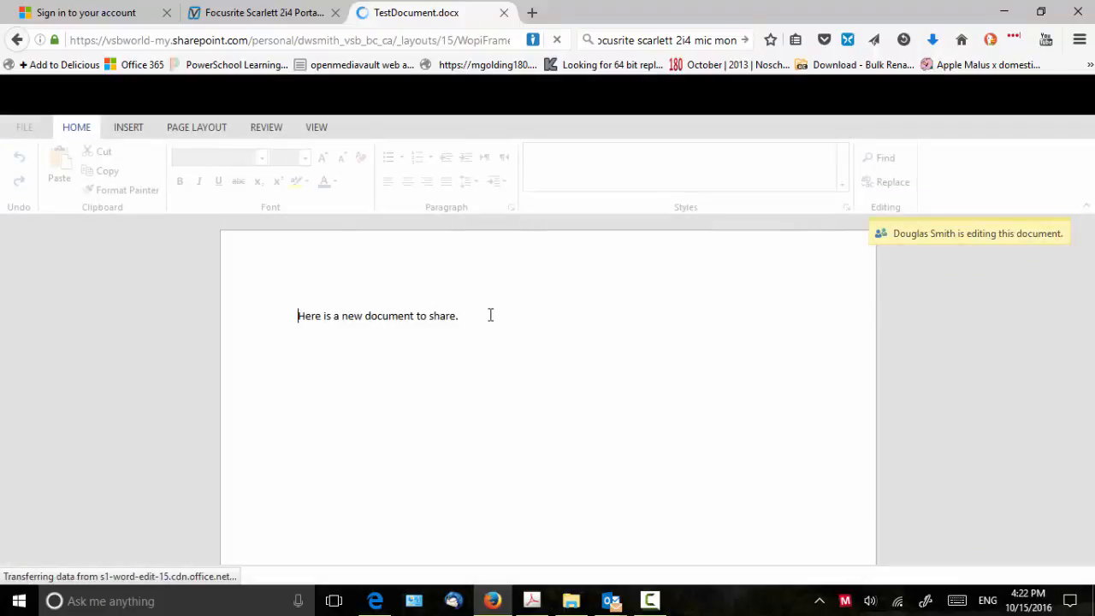
click(560, 336)
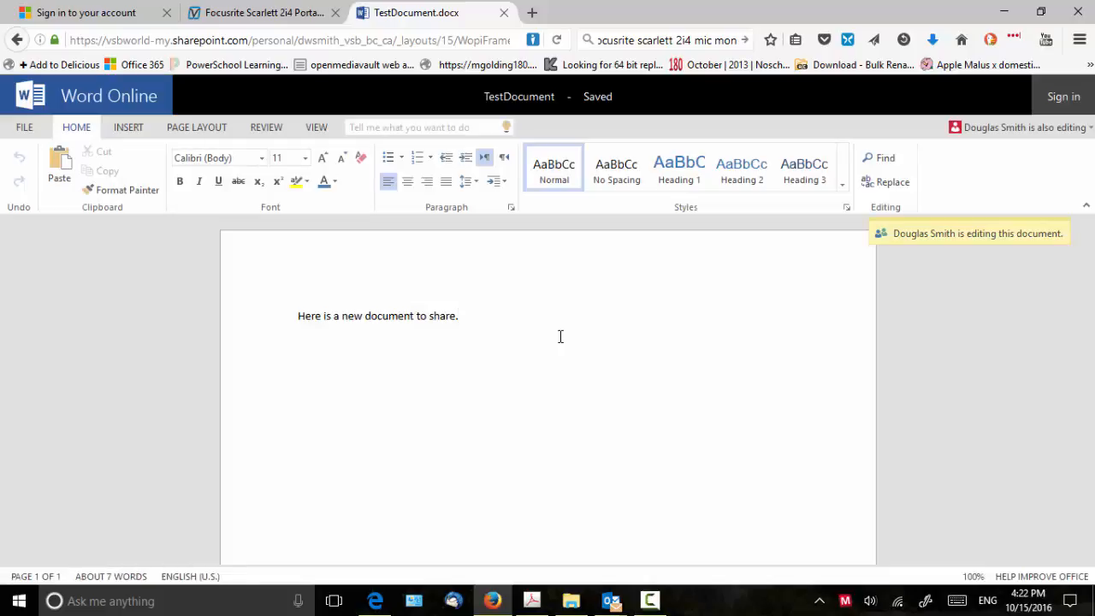
key(BackSpace)
text(lj;lj)
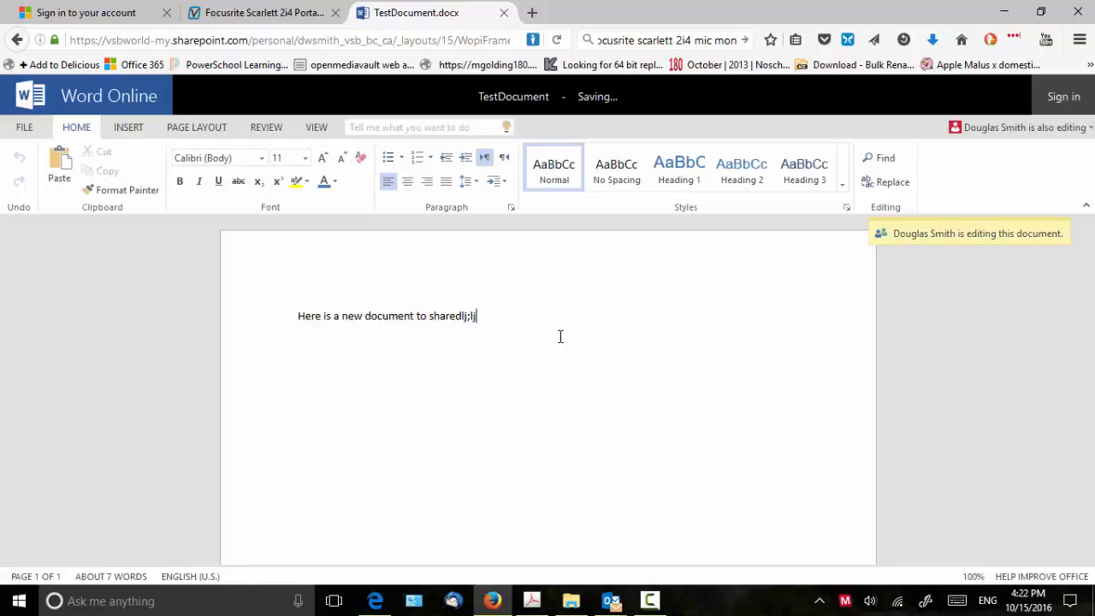
text(a;ds oops.)
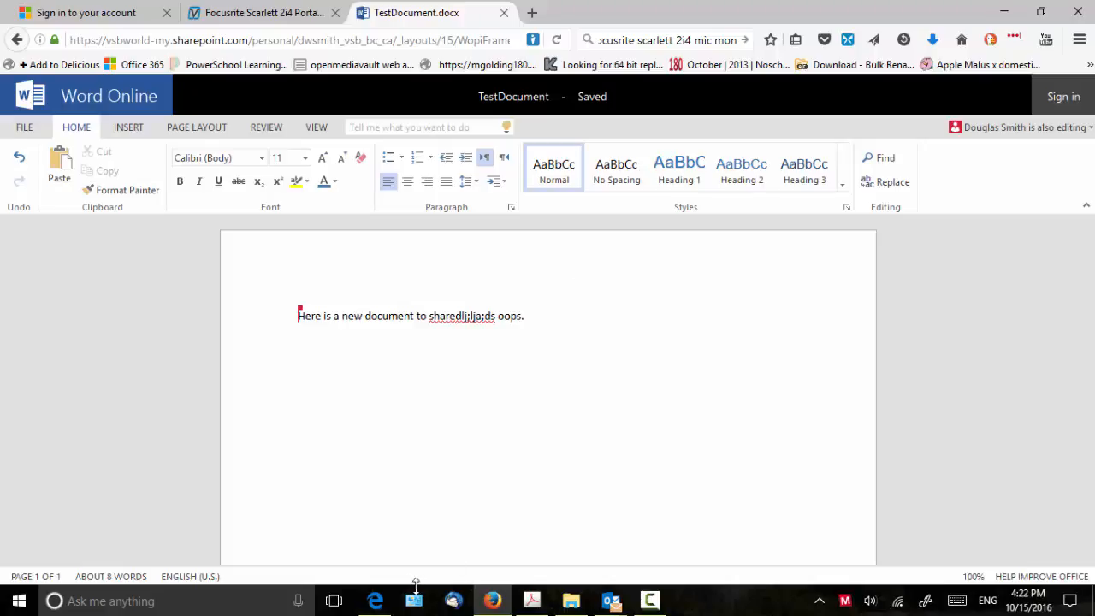
click(374, 600)
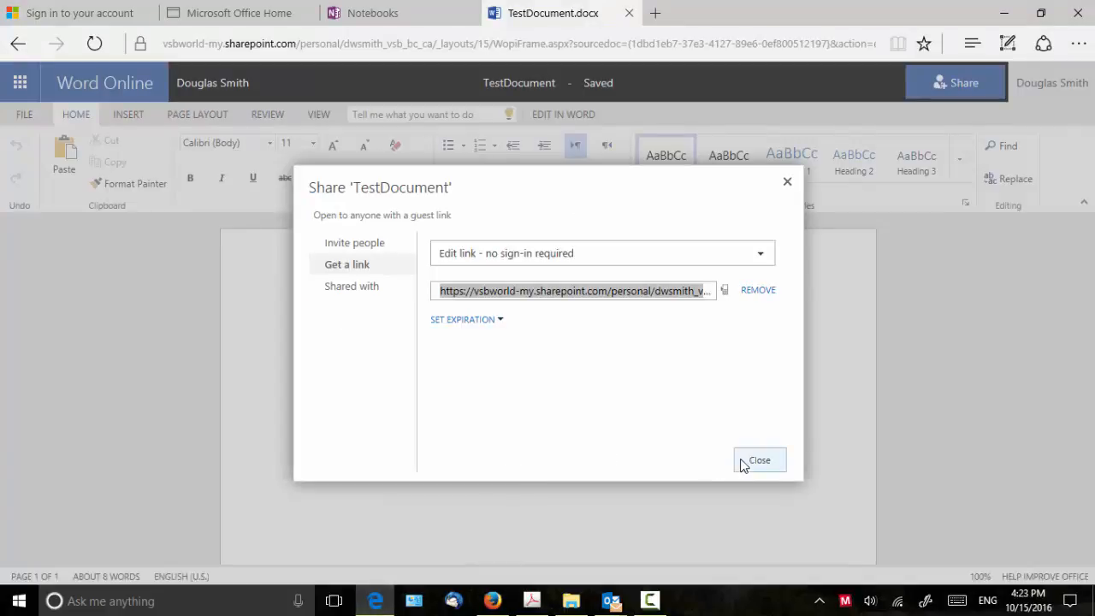
- Invite the colleague with Can edit permission and the message 'Hi, check out what I made'
click(357, 248)
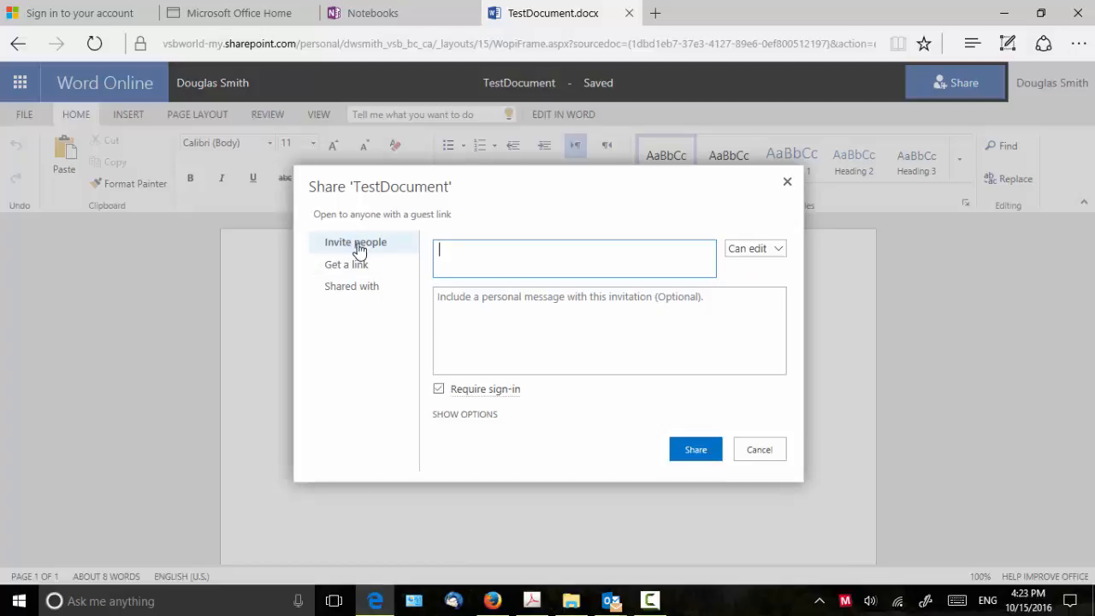
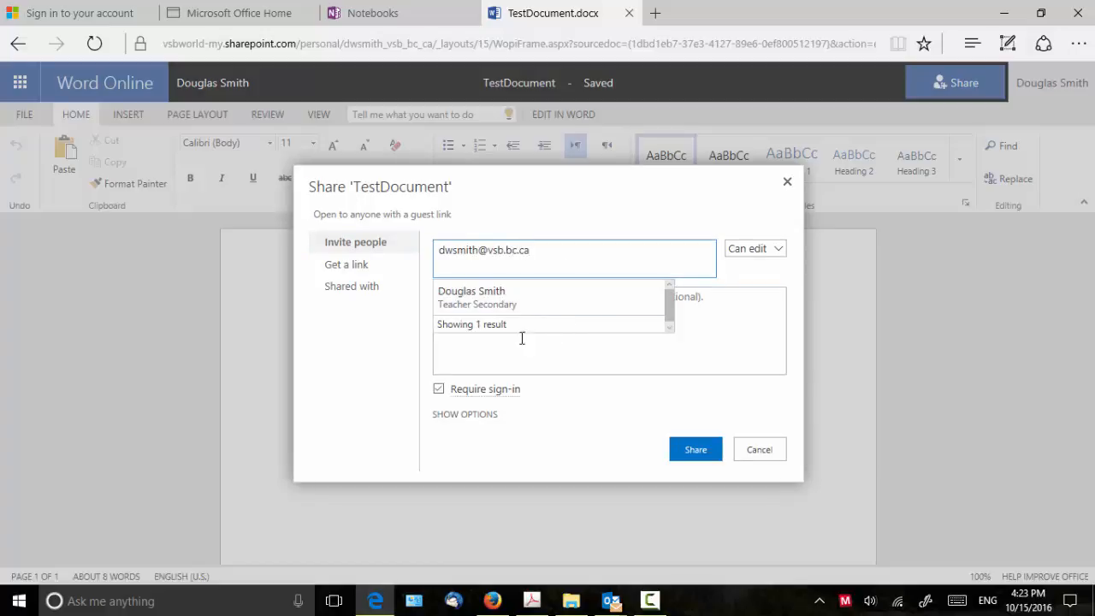
click(494, 295)
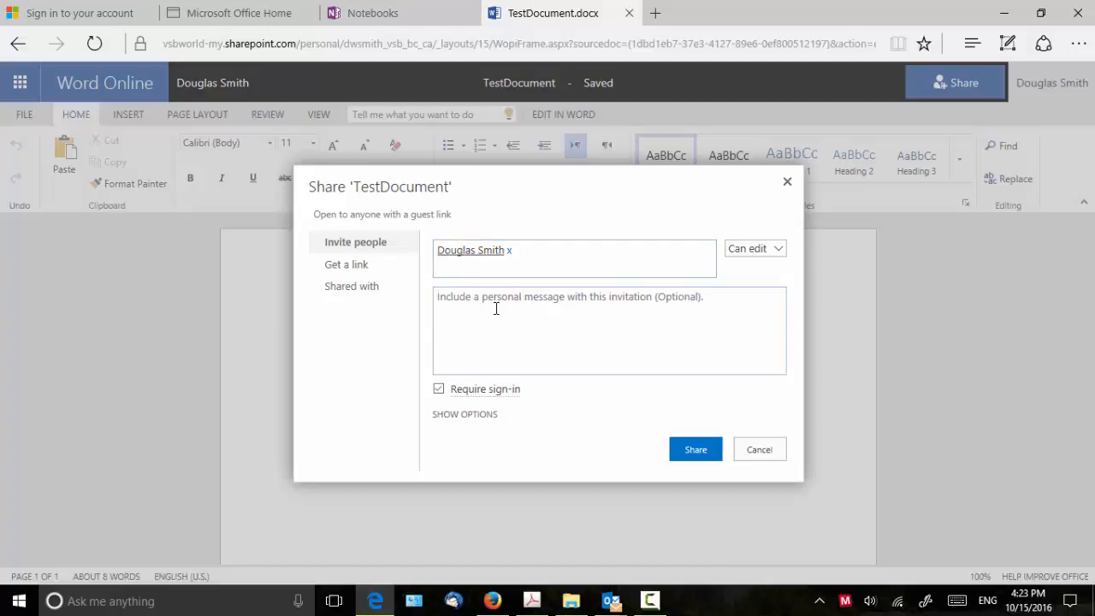
text(Hi, check o)
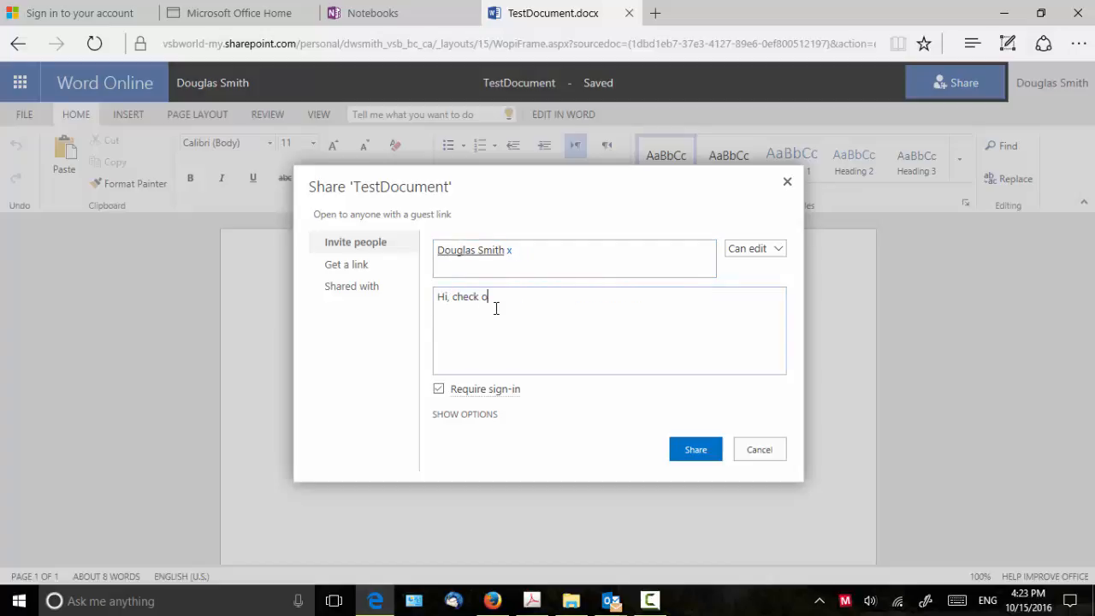
text(ut what I made)
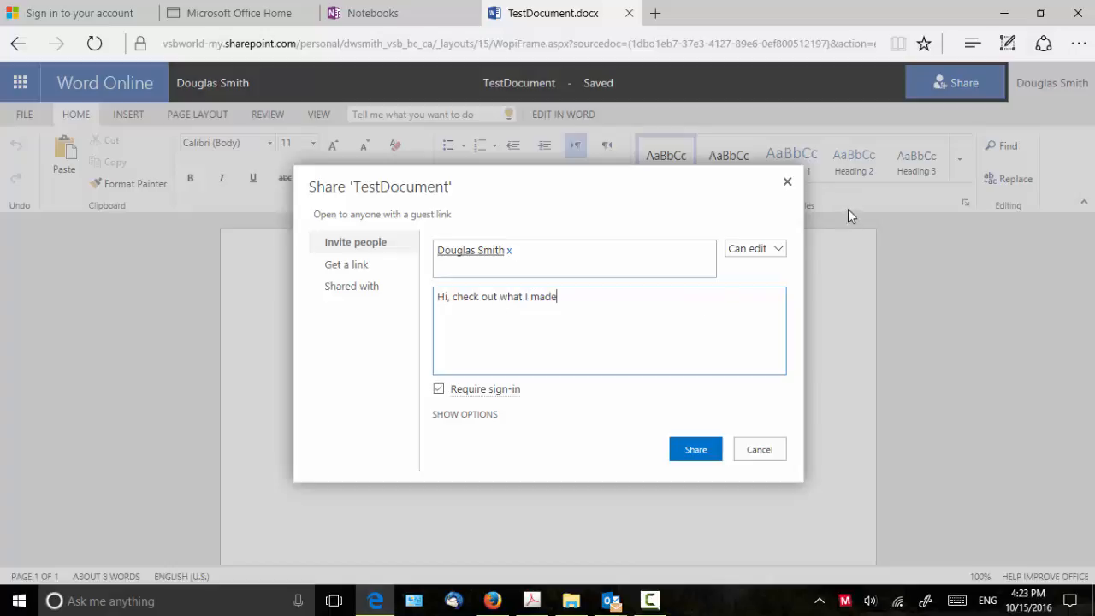
click(778, 248)
click(767, 264)
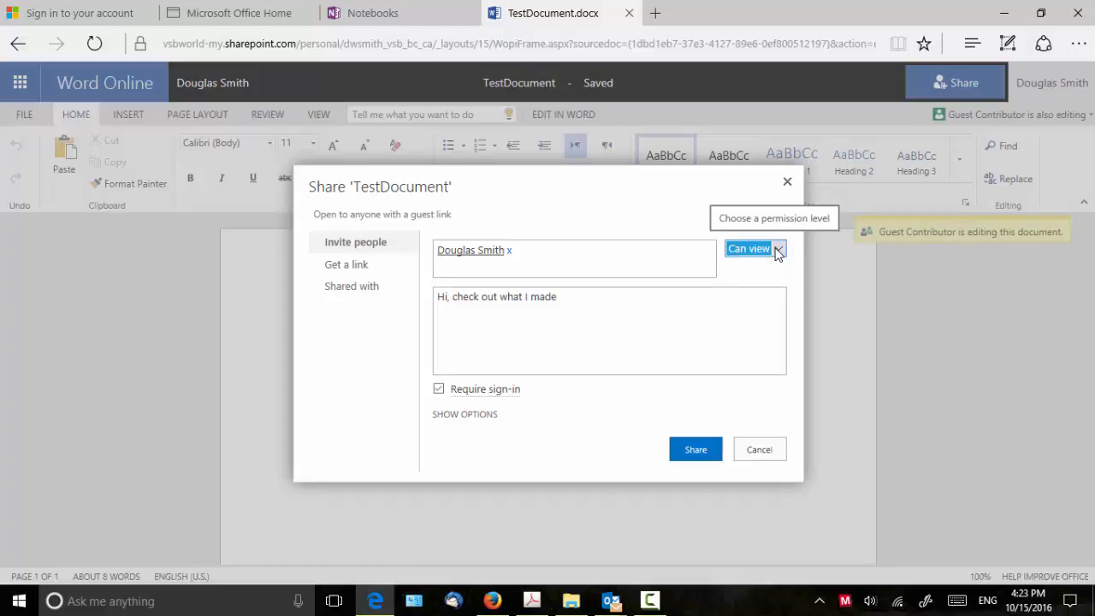
click(777, 249)
click(763, 233)
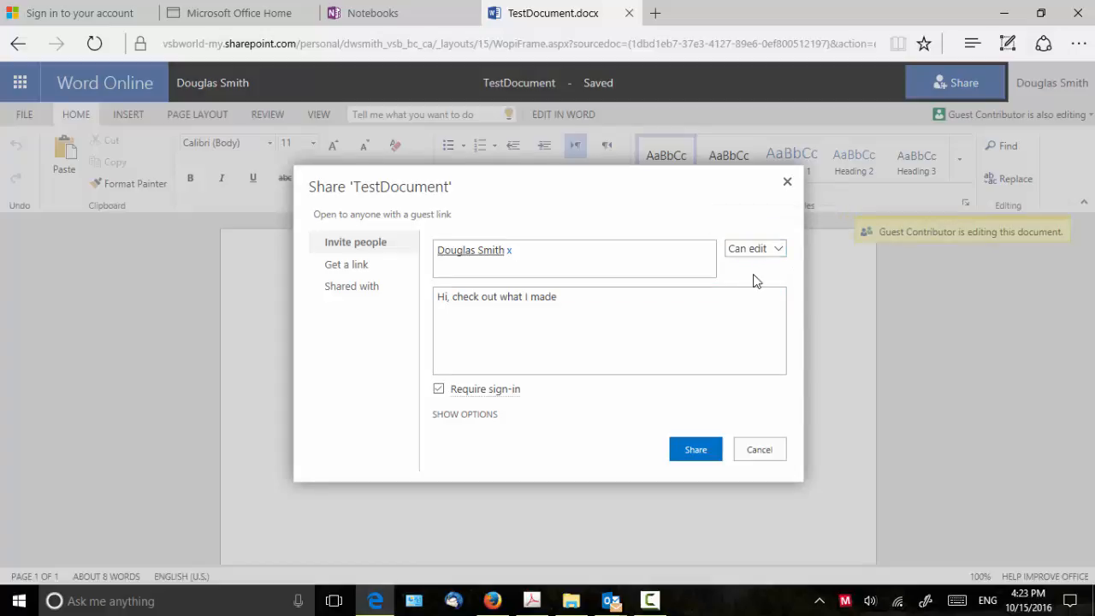
click(690, 456)
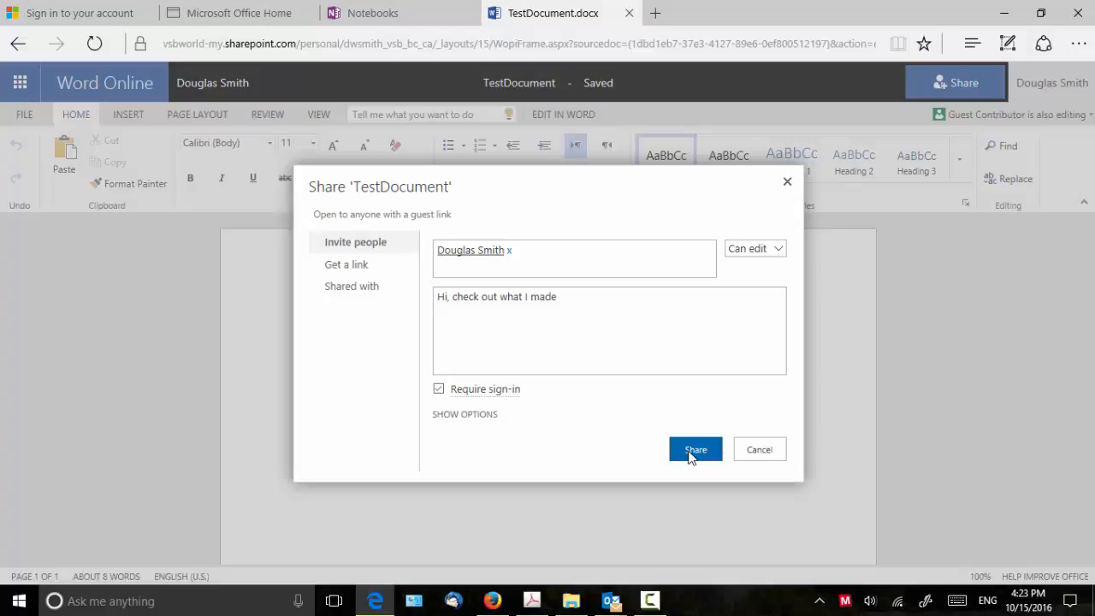
click(764, 449)
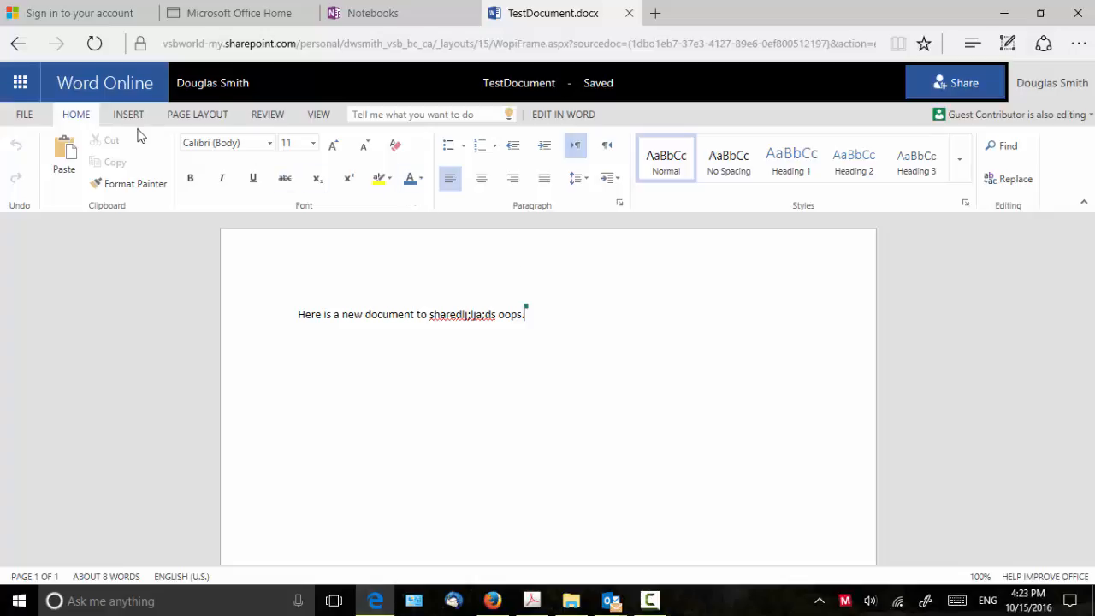
- From the Microsoft Office Home tab, open the OneDrive Files list in a new tab
click(194, 11)
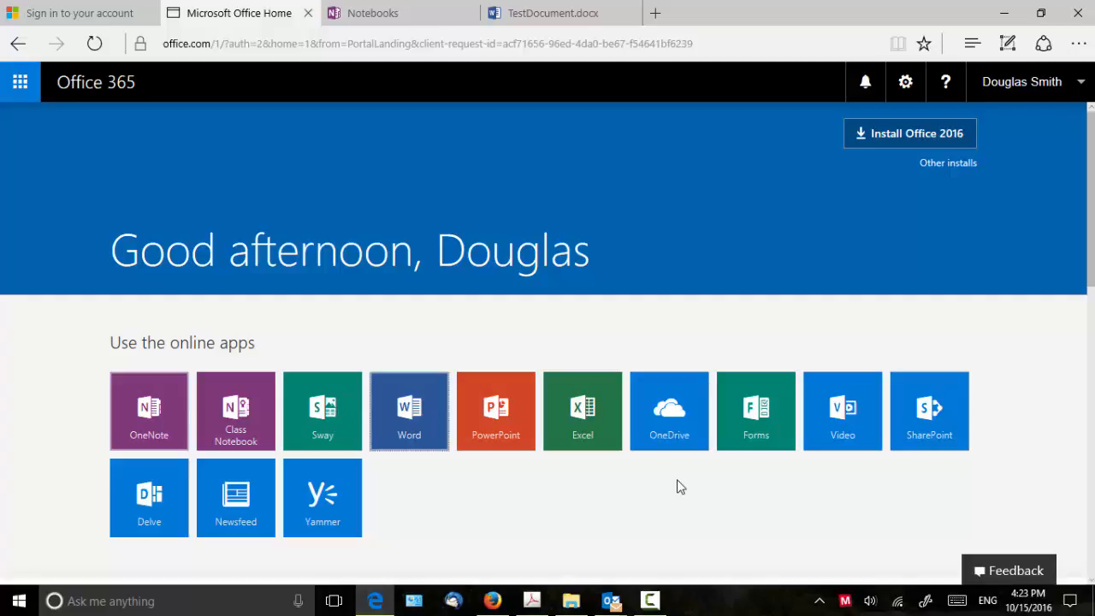
click(673, 423)
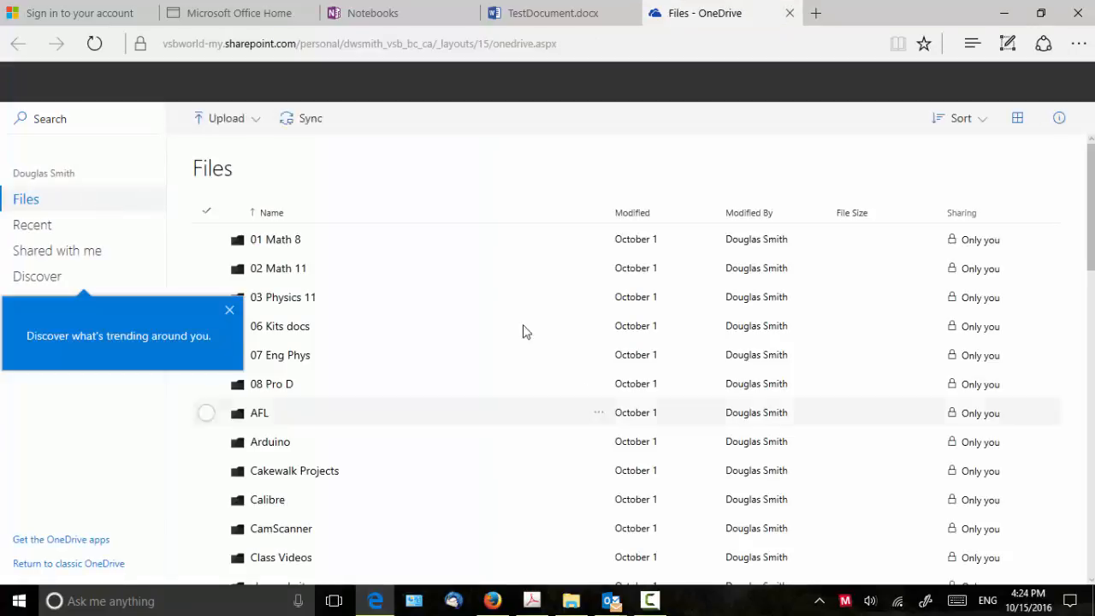
- Close the Discover tip, scroll the Files list, and open TestDocument.docx, last modified by Guest Contributor
click(230, 312)
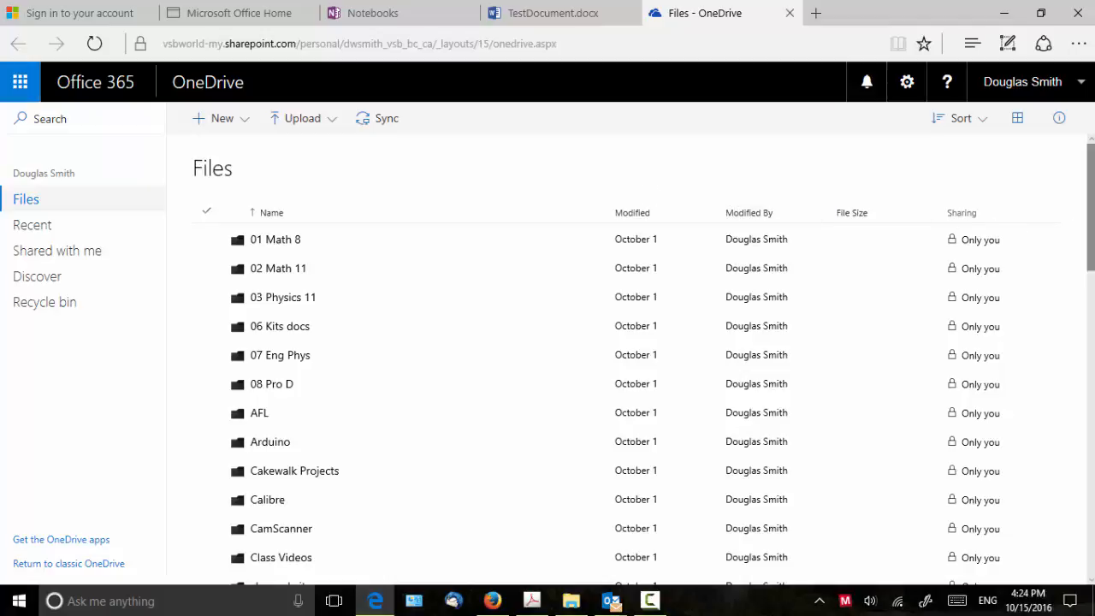
scroll(596, 368, down, 1)
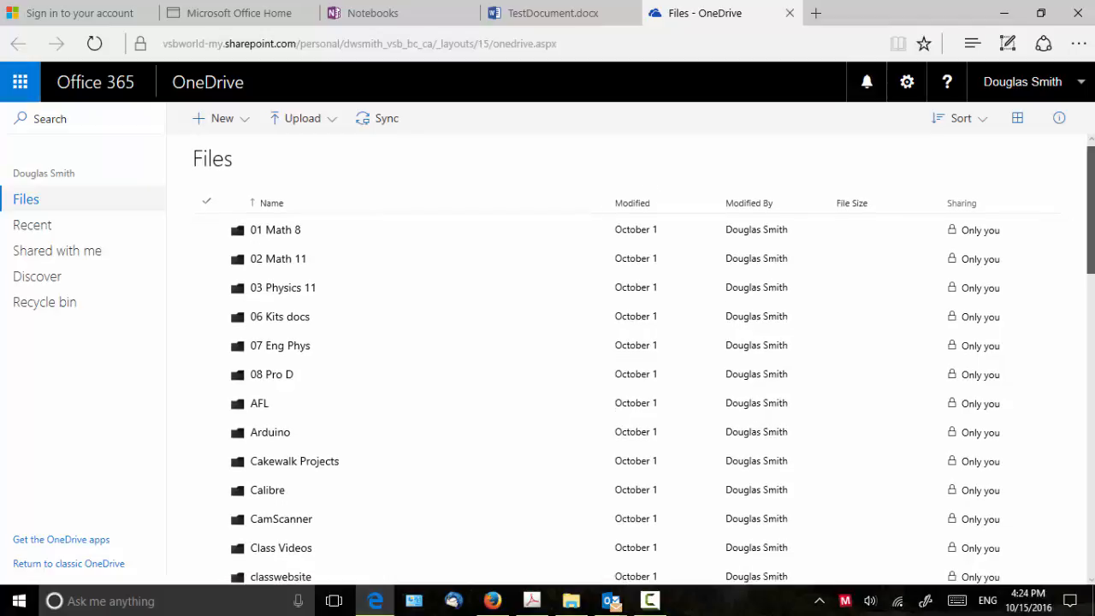
scroll(1092, 177, up, 1)
mouse_move(1093, 179)
mouse_down()
mouse_move(1093, 482)
mouse_move(1093, 178)
mouse_up()
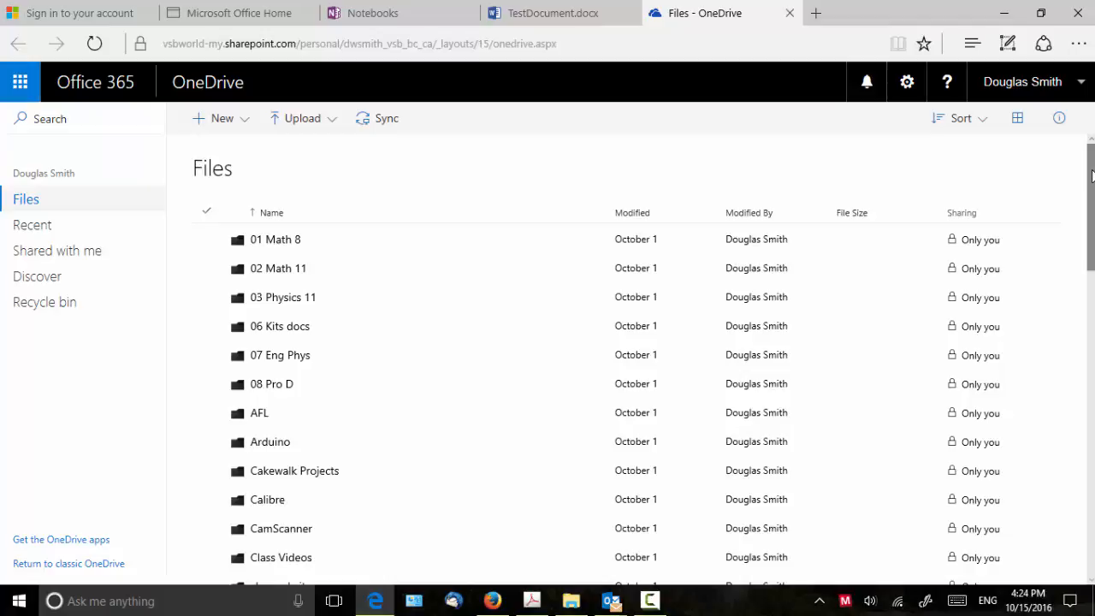
drag(1092, 175, 1091, 453)
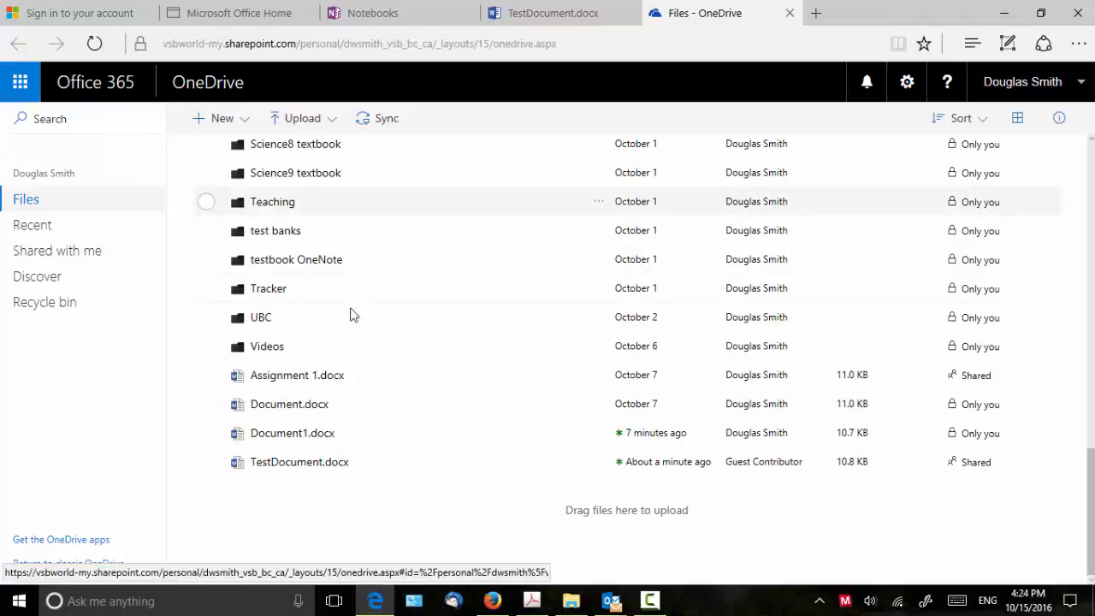
click(292, 469)
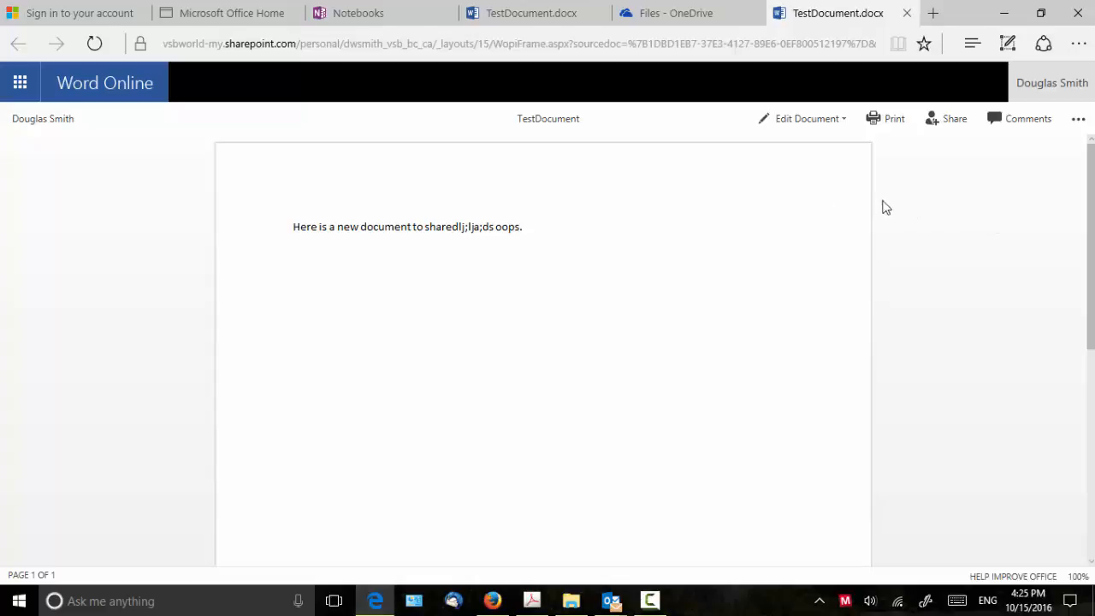
- Confirm the sentence ends 'sharedl;lja;ds oops.' and return to the Office 365 home page
scroll(1089, 213, down, 3)
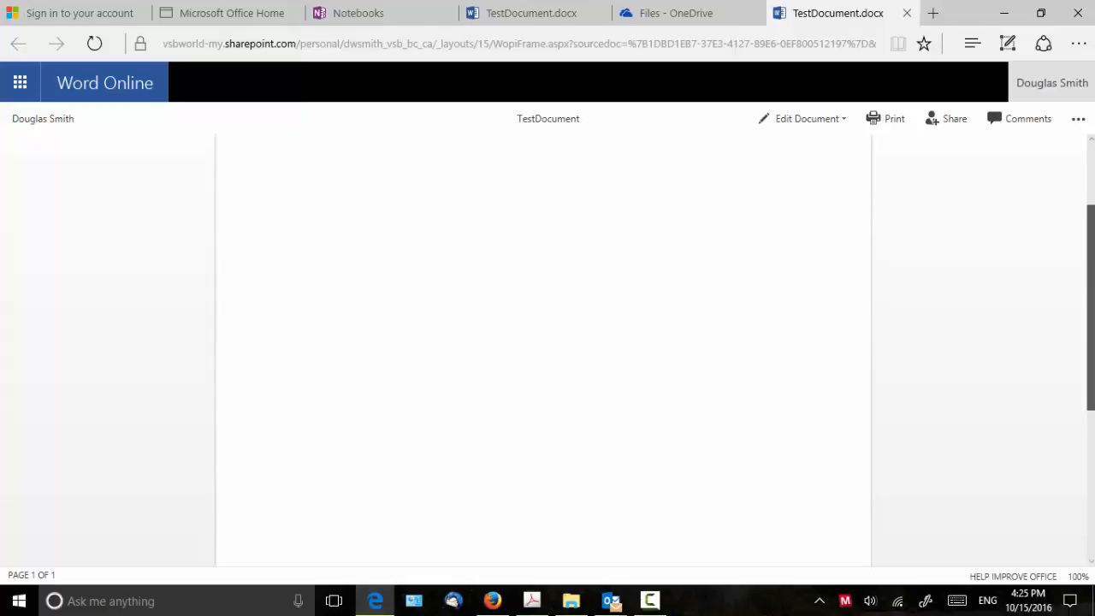
scroll(1089, 214, up, 3)
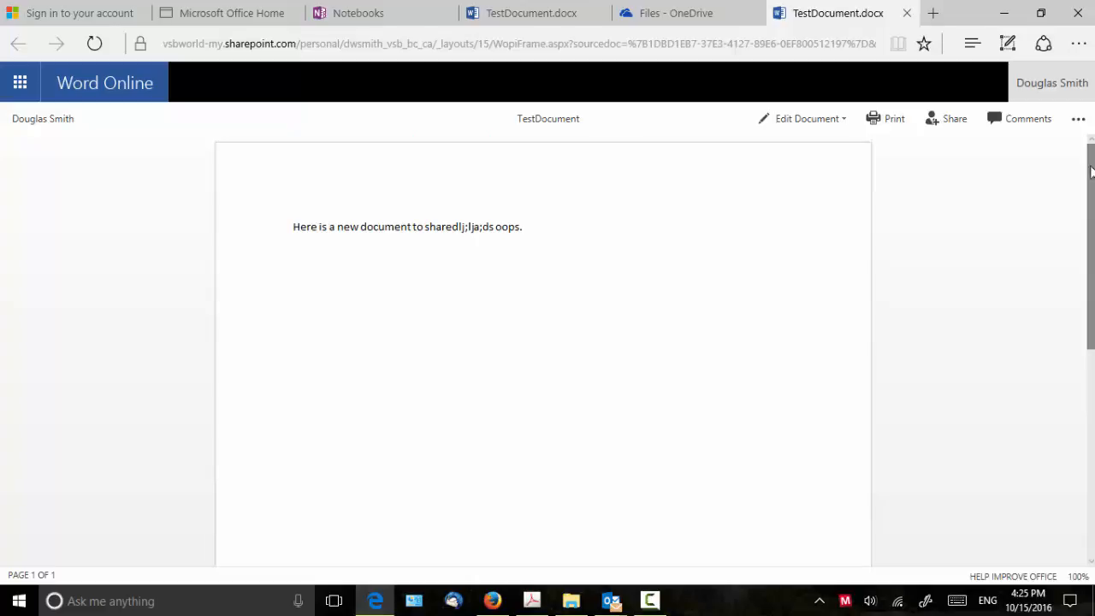
click(222, 15)
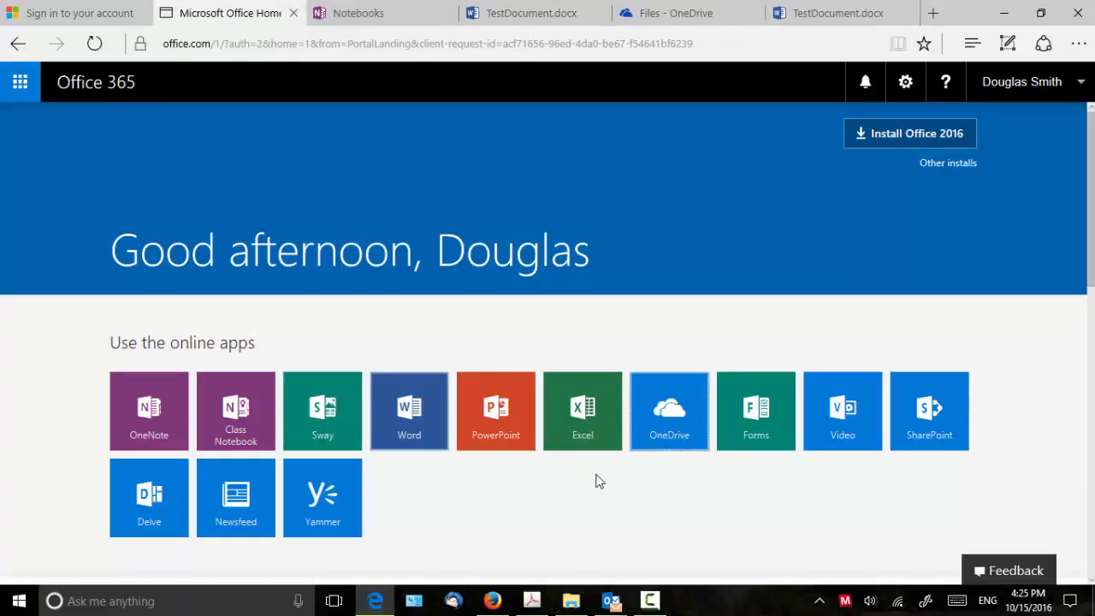